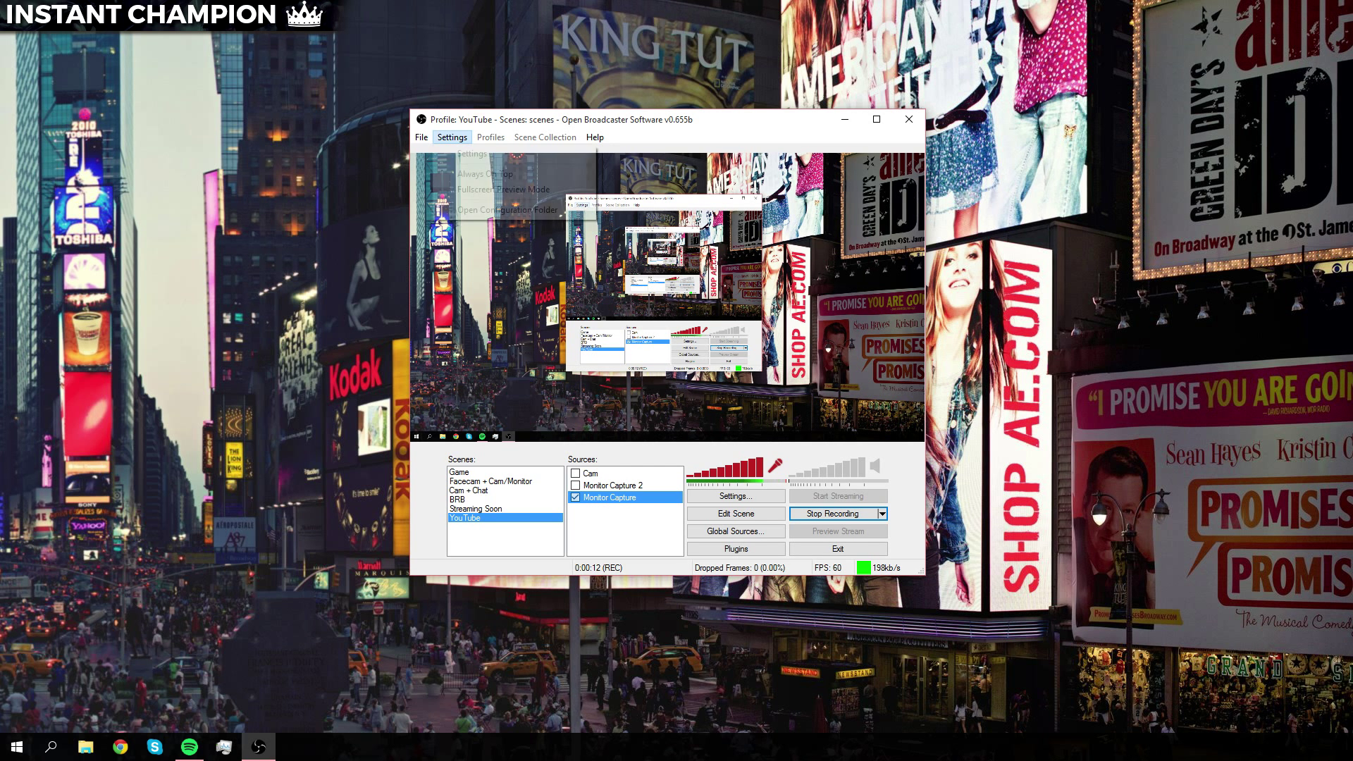
Step: Open the encoding settings and set the video quality balance to 10
{"action": "left_click", "coordinate": [452, 136]}
{"action": "left_click", "coordinate": [471, 154]}
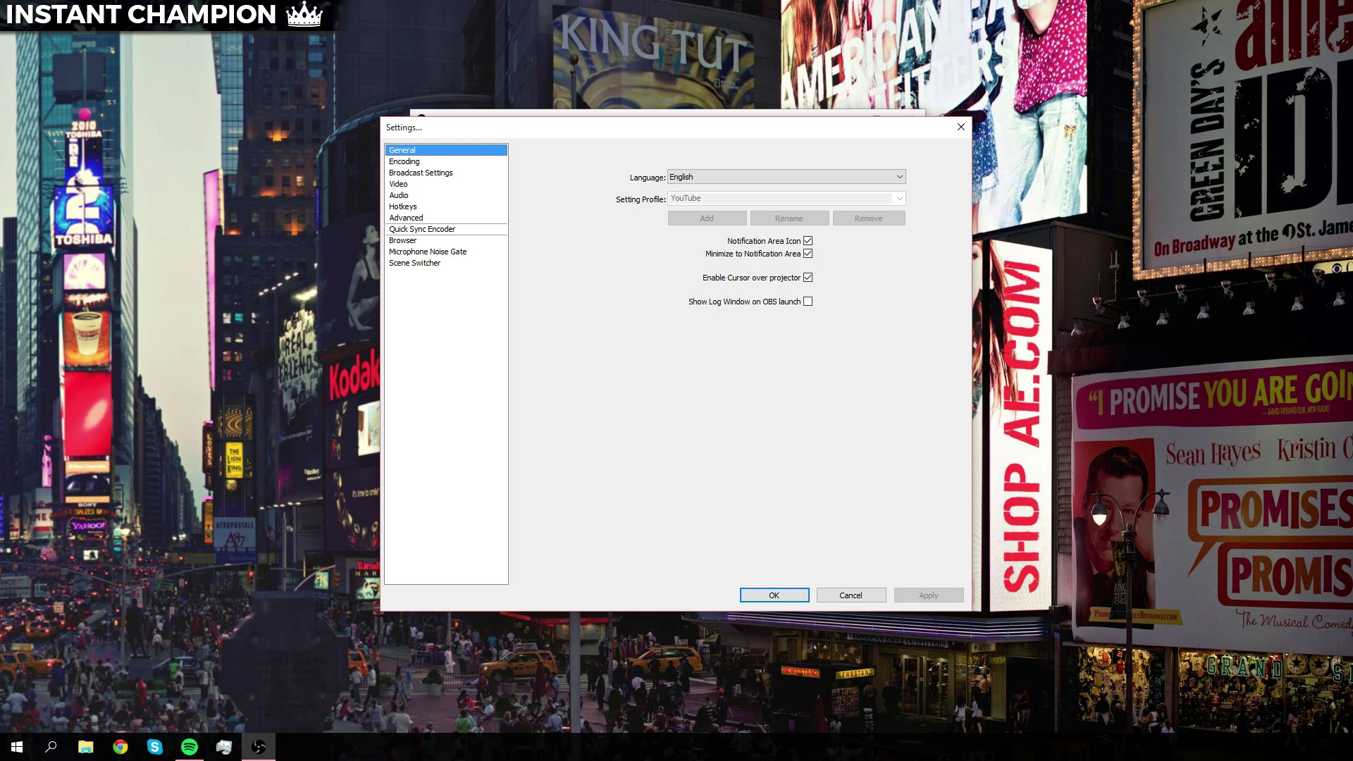
{"action": "left_click", "coordinate": [405, 161]}
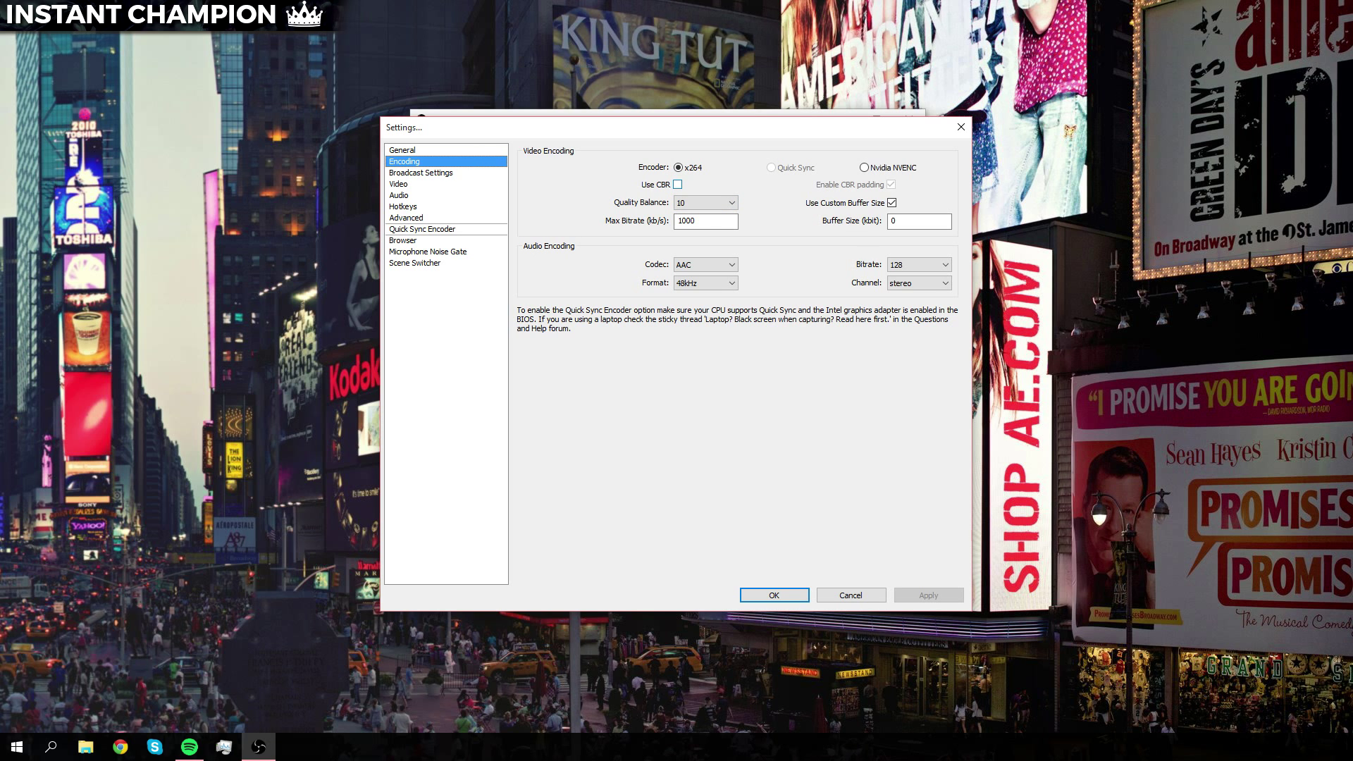
{"action": "left_click", "coordinate": [705, 203]}
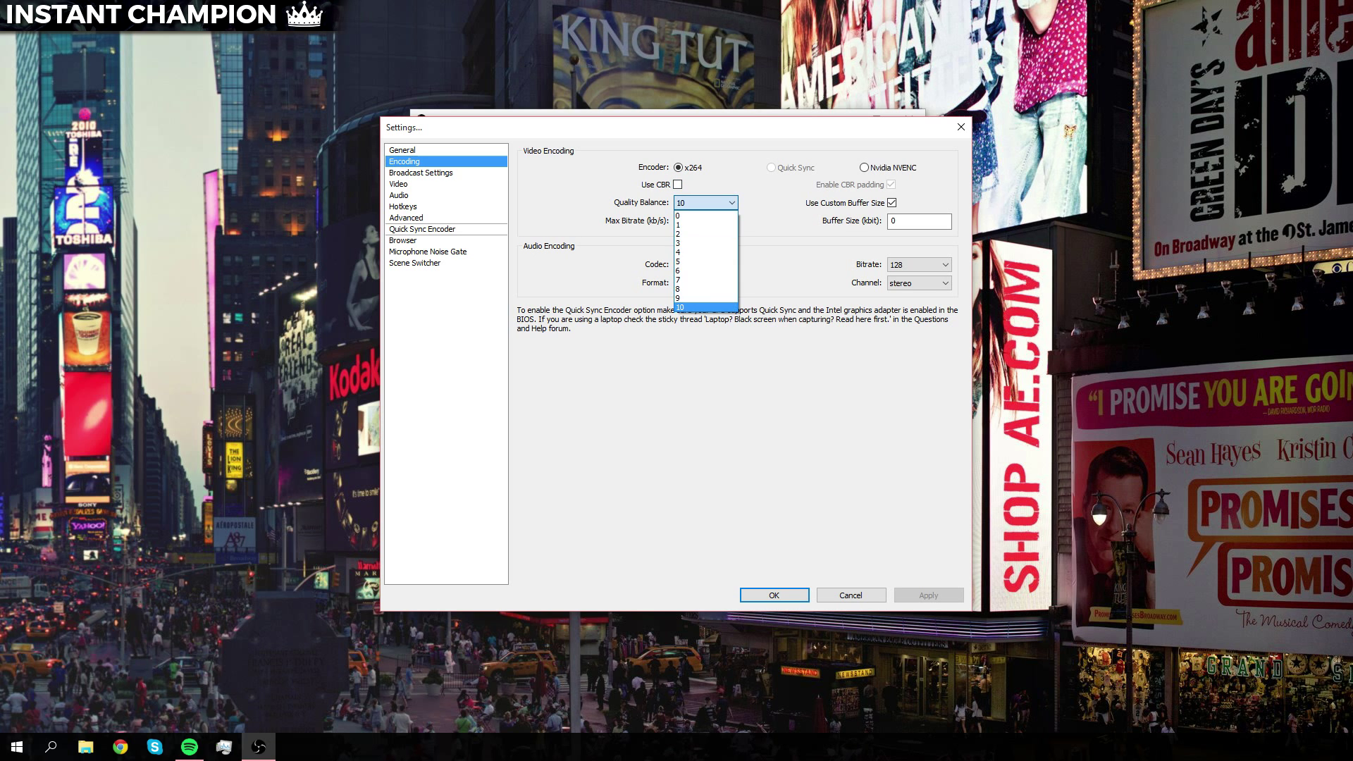
{"action": "key", "text": "Return"}
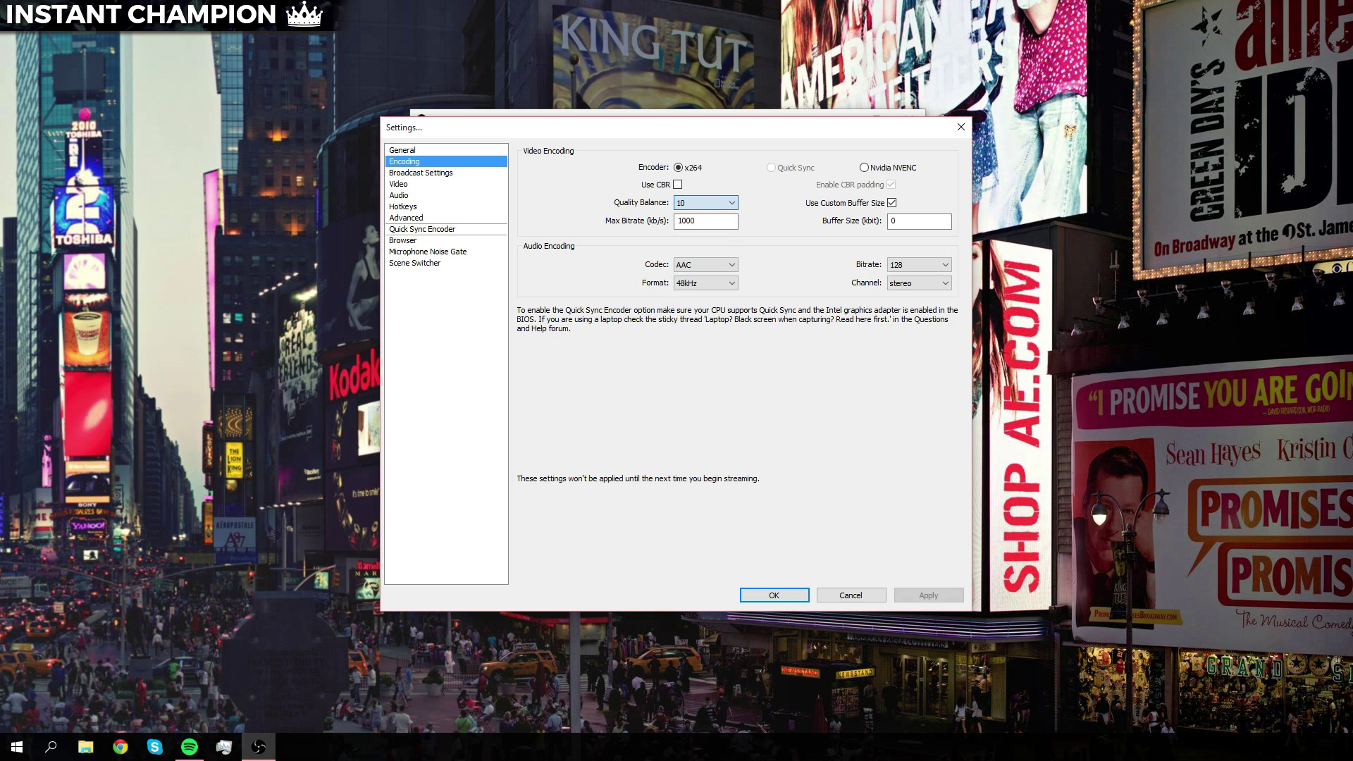
Step: Set the max bitrate to 1000 kb/s and the buffer size to 0 kbit, and apply the encoding settings
{"action": "key", "text": "Tab"}
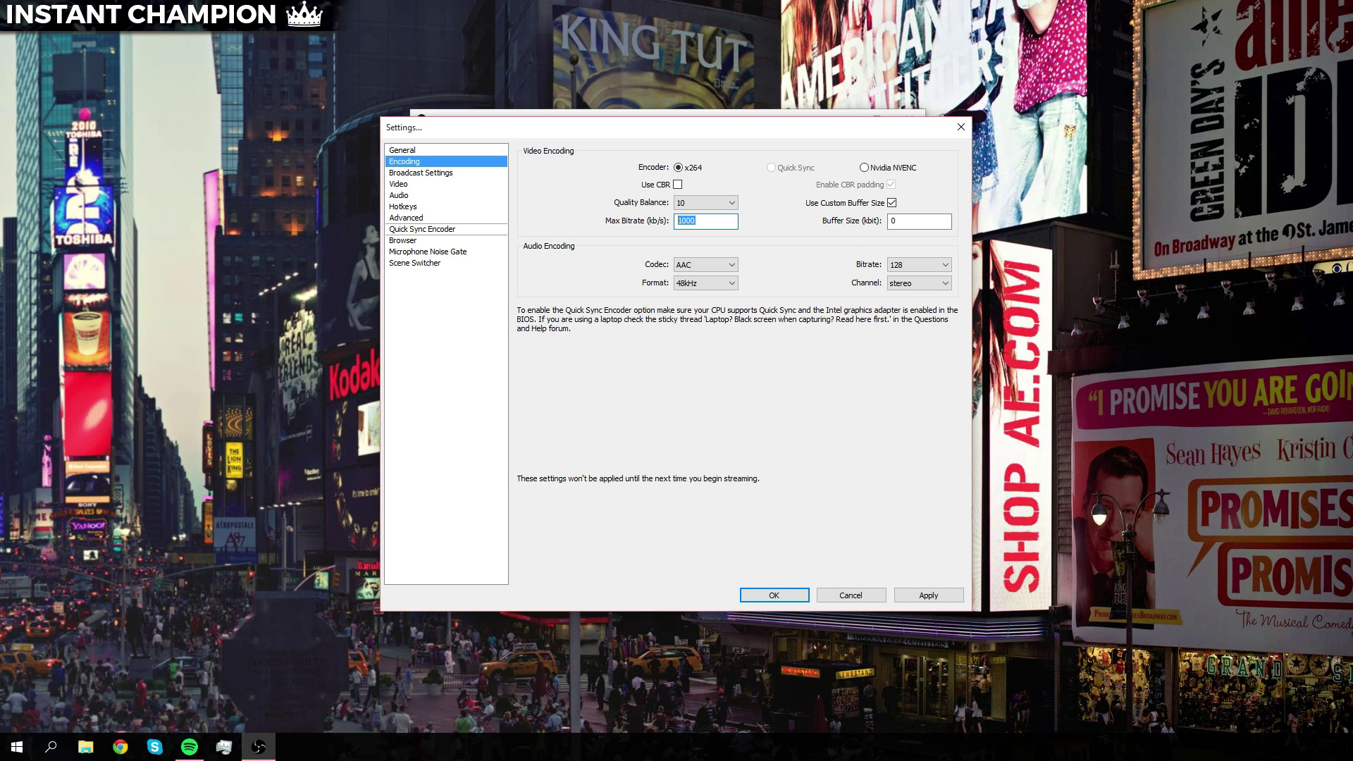
{"action": "type", "text": "1000"}
{"action": "key", "text": "Tab"}
{"action": "key", "text": "Tab"}
{"action": "type", "text": "0"}
{"action": "left_click", "coordinate": [929, 595]}
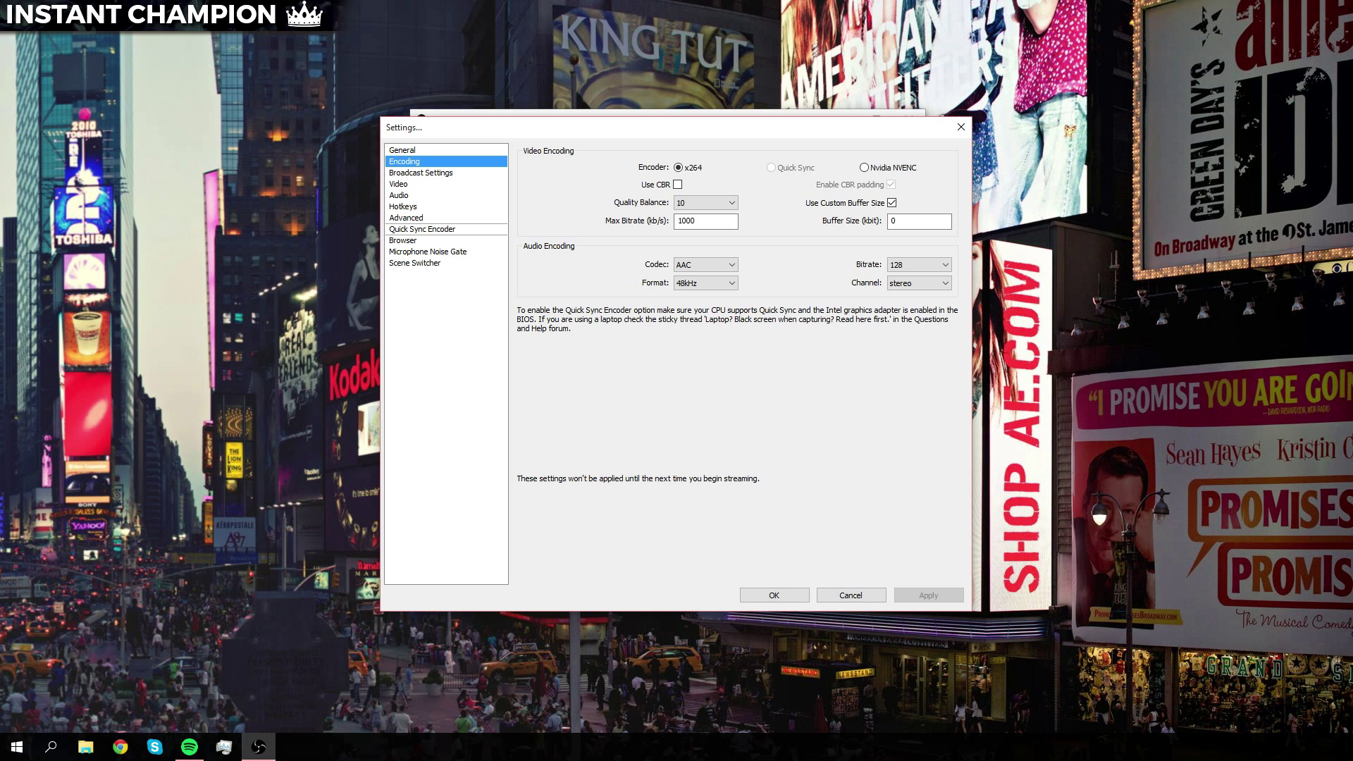
Step: Set the broadcast mode to File Output Only
{"action": "left_click", "coordinate": [421, 173]}
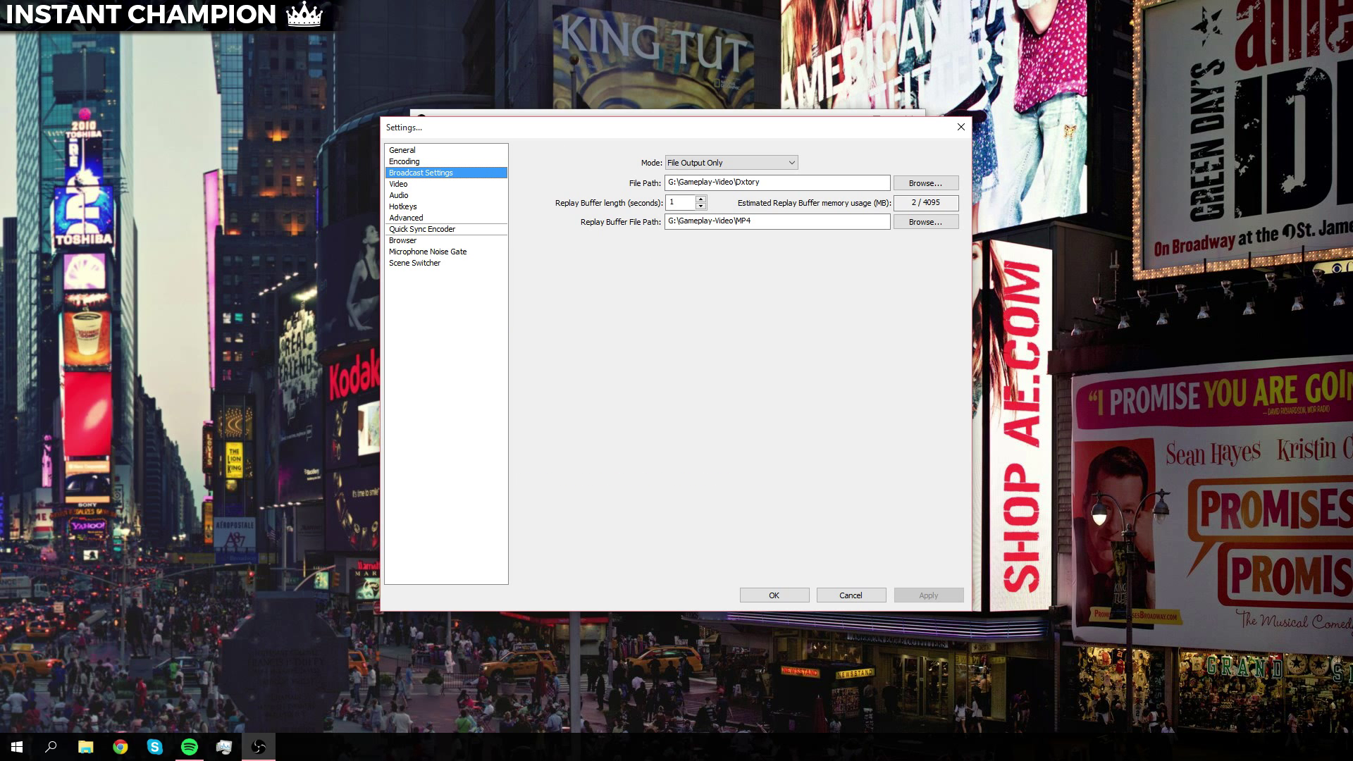
{"action": "left_click", "coordinate": [732, 163]}
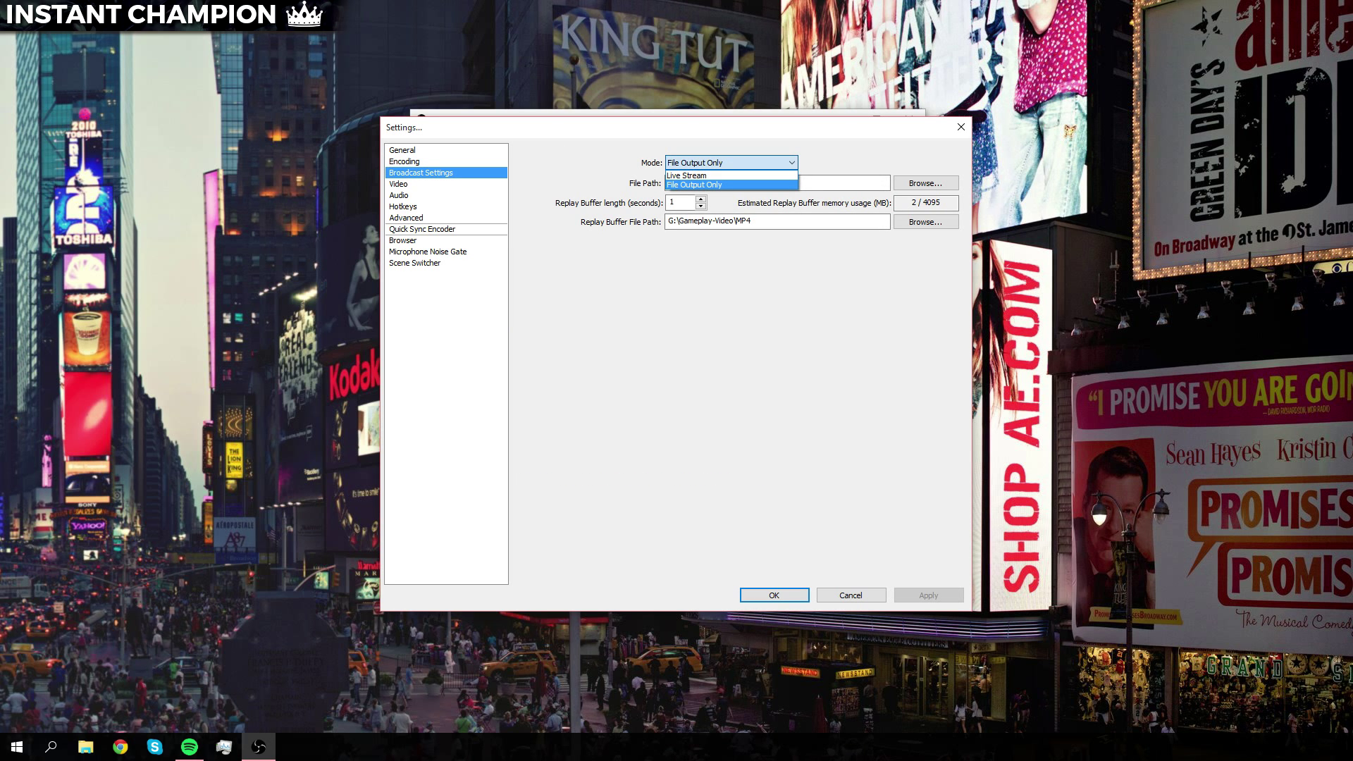
{"action": "left_click", "coordinate": [719, 184]}
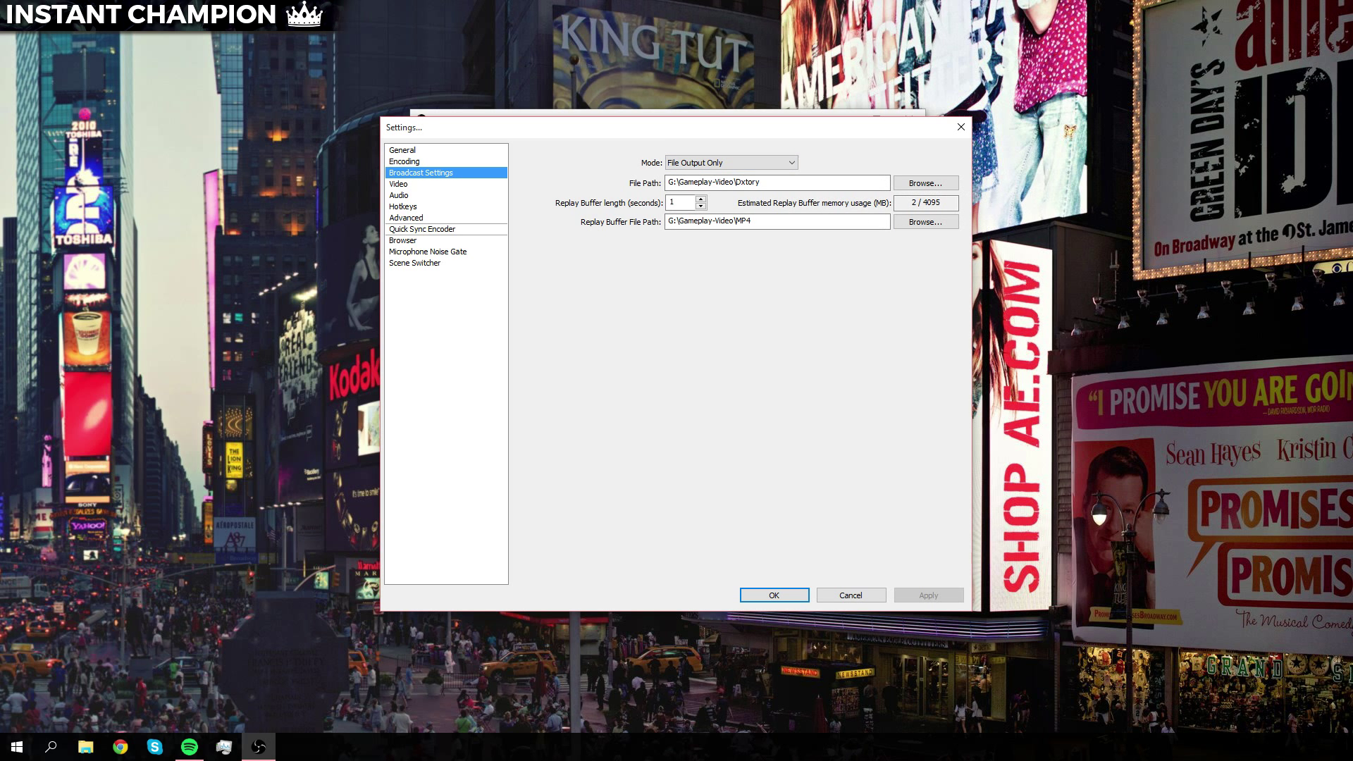
Step: Open the video settings and look through the available resolution downscale options
{"action": "left_click", "coordinate": [399, 184]}
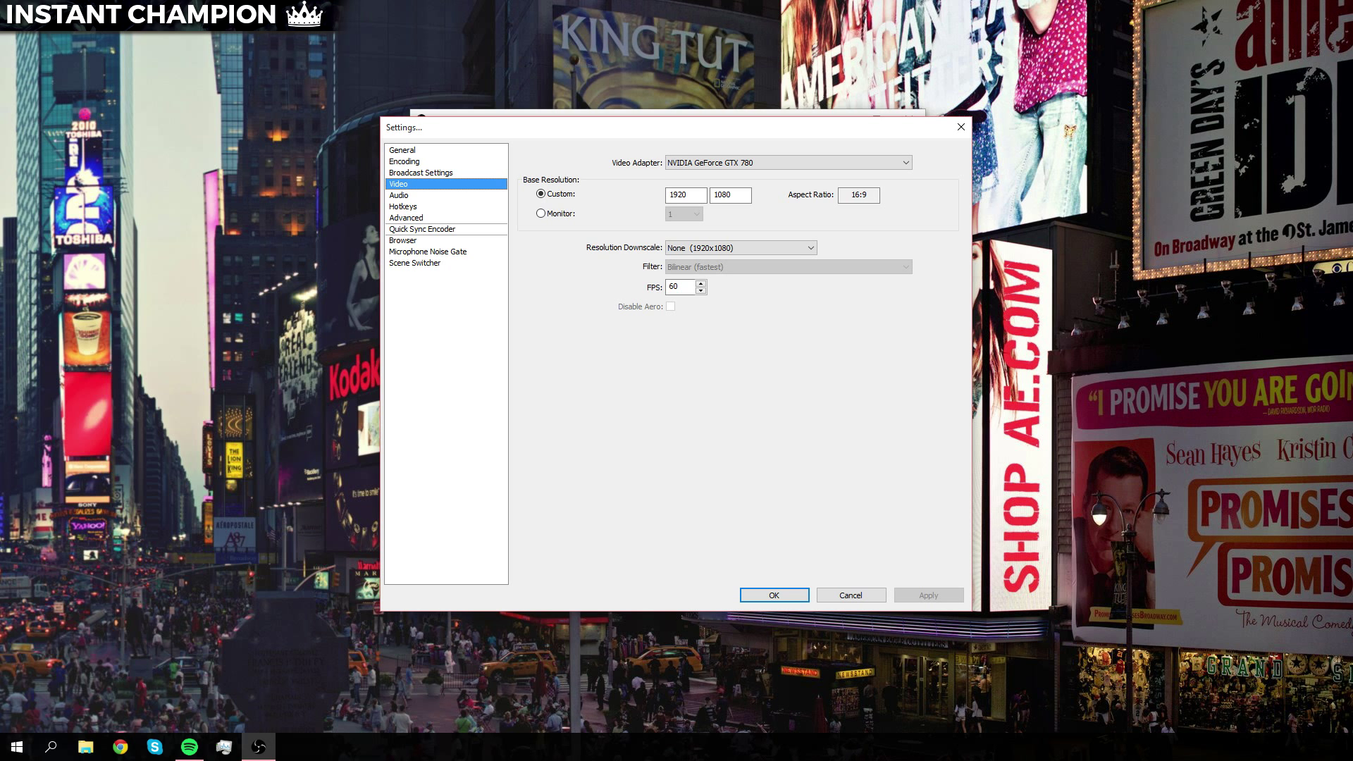
{"action": "left_click", "coordinate": [741, 248]}
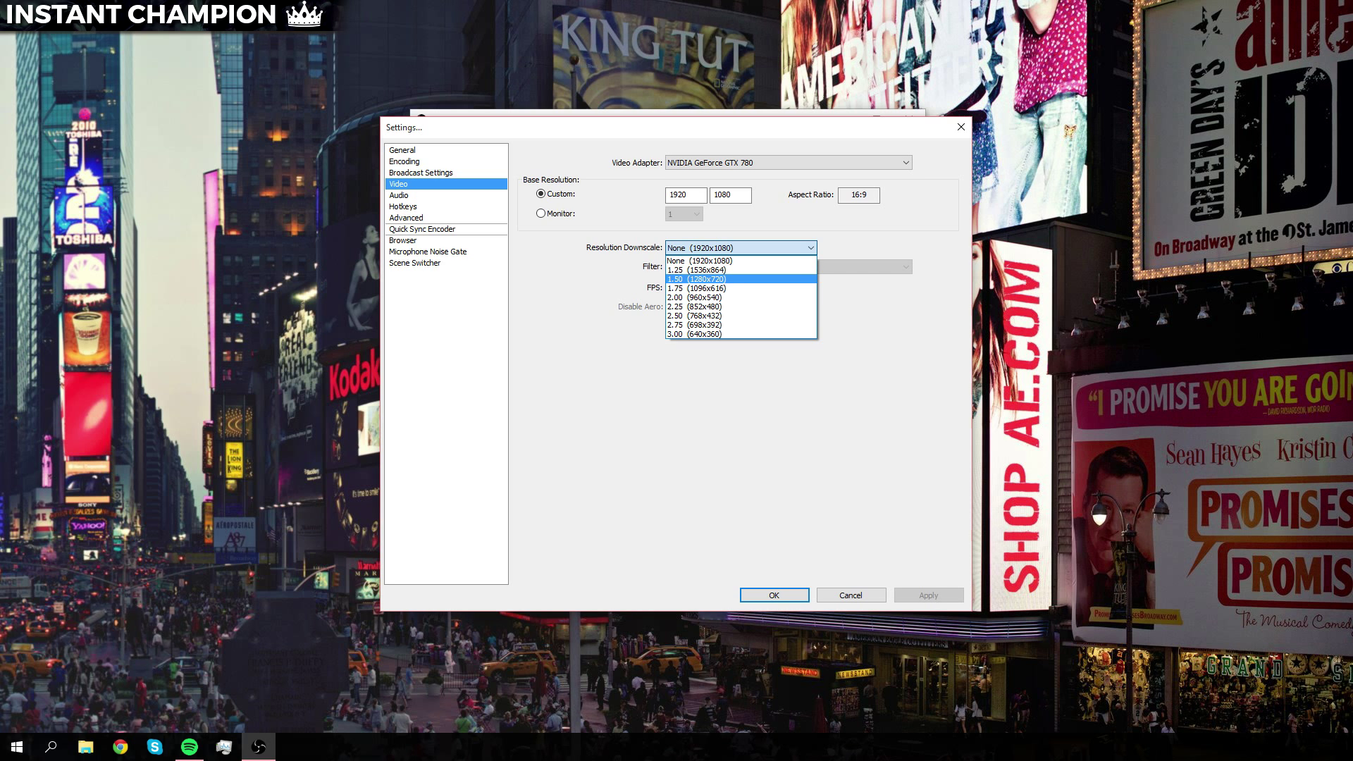
{"action": "key", "text": "Escape"}
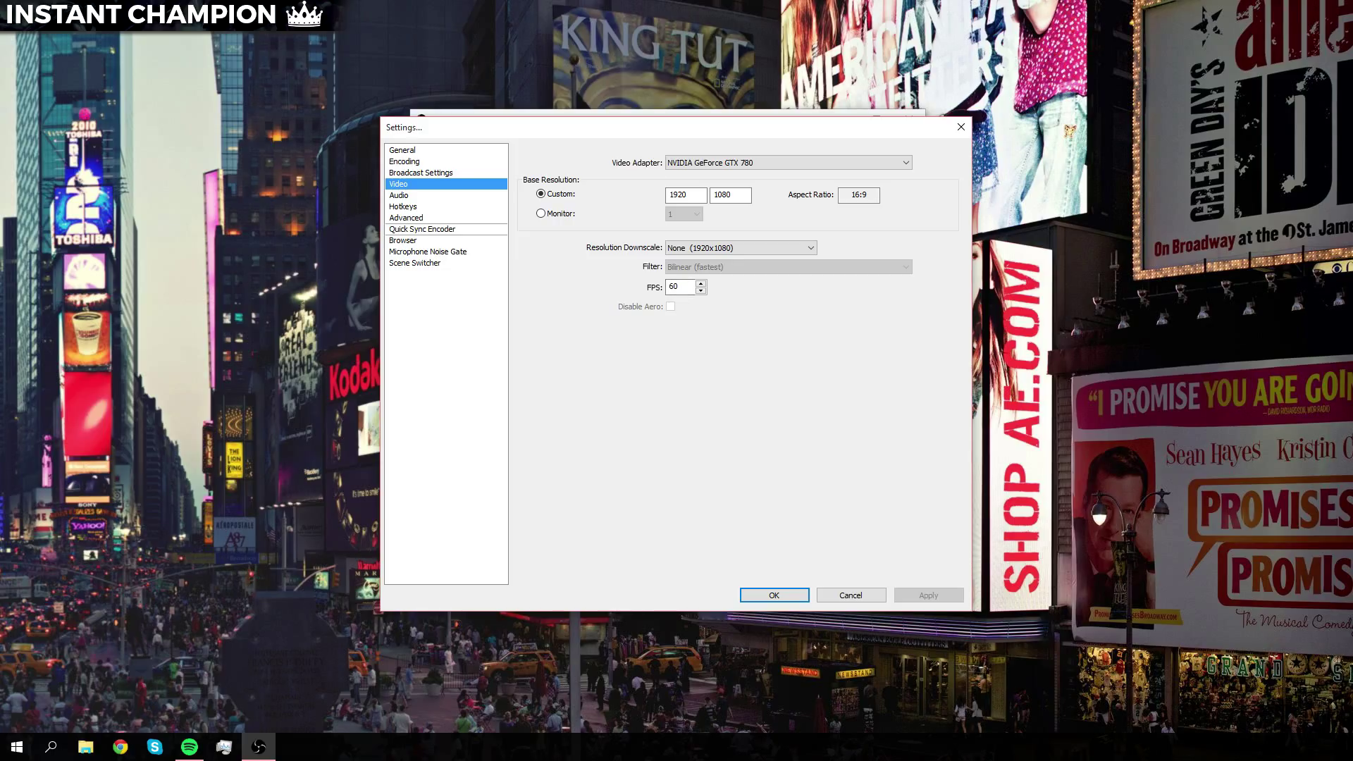
Step: Set the video frame rate to 60 FPS and apply the change
{"action": "left_click_drag", "start_coordinate": [683, 286], "coordinate": [667, 287]}
{"action": "type", "text": "30"}
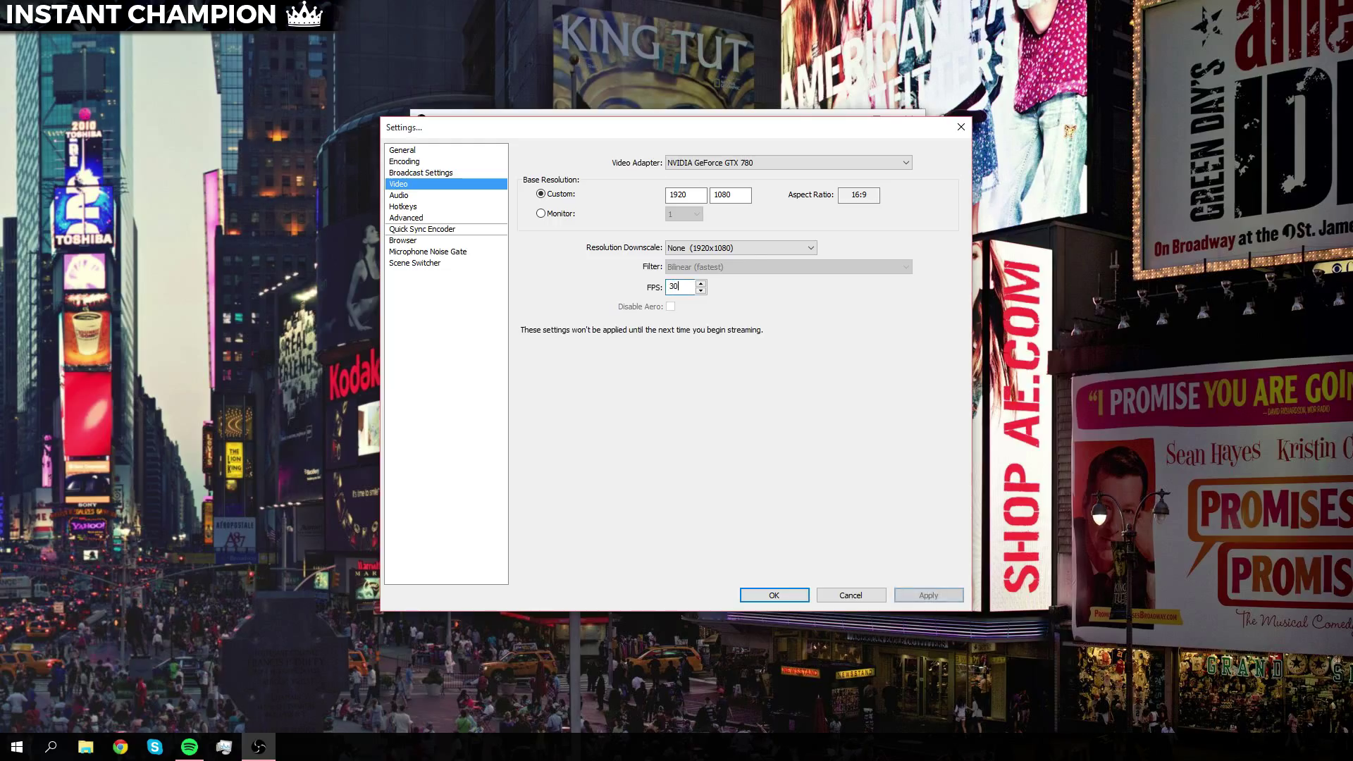
{"action": "key", "text": "ctrl+a"}
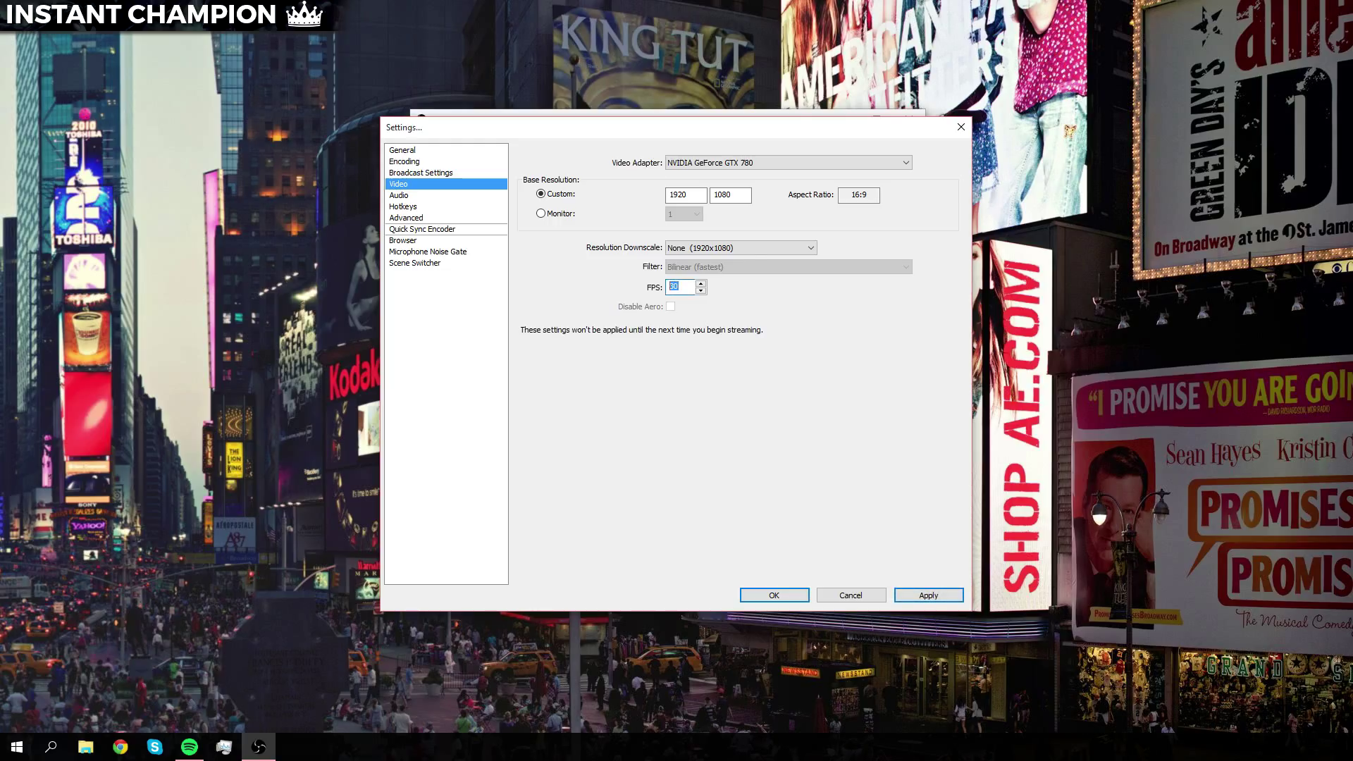
{"action": "type", "text": "600"}
{"action": "key", "text": "BackSpace"}
{"action": "left_click", "coordinate": [929, 595]}
Step: Open the audio settings and look through the available desktop audio devices
{"action": "left_click", "coordinate": [399, 196]}
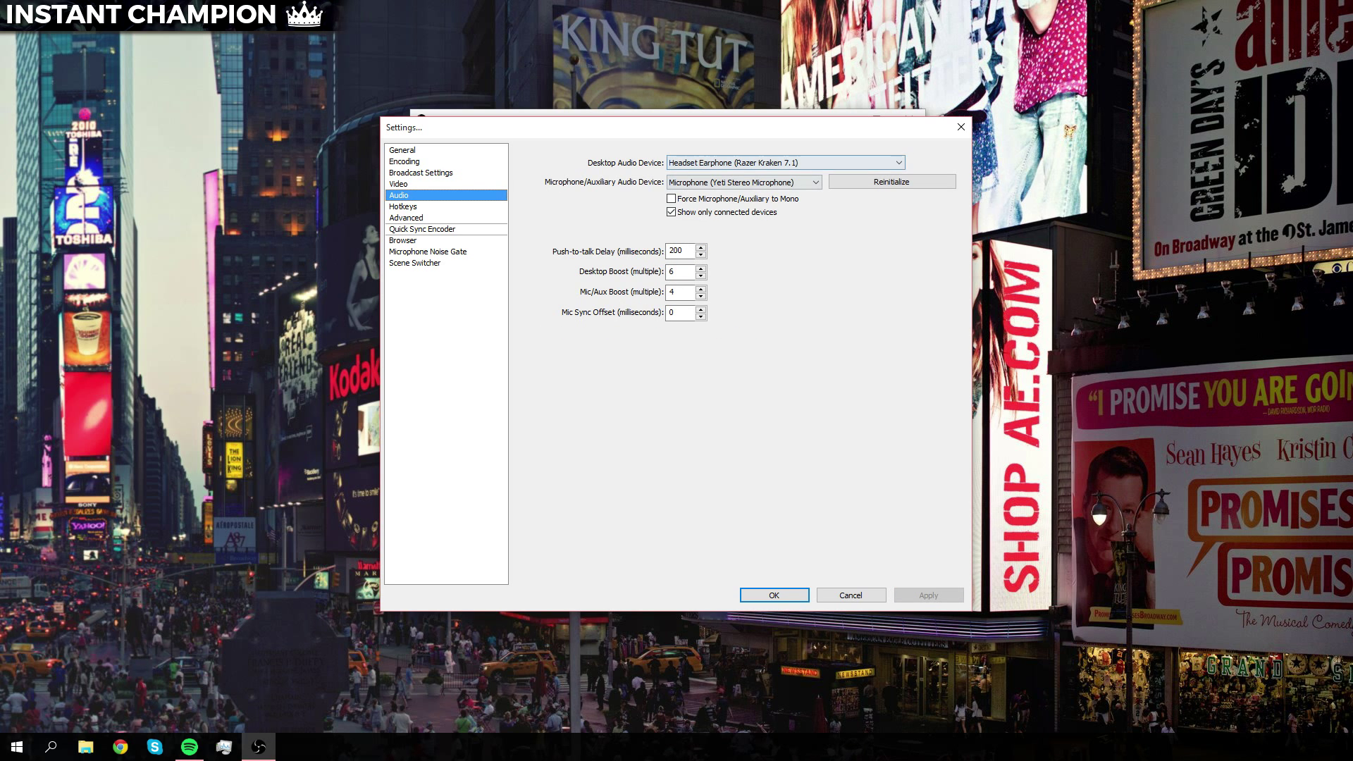
{"action": "left_click", "coordinate": [786, 163]}
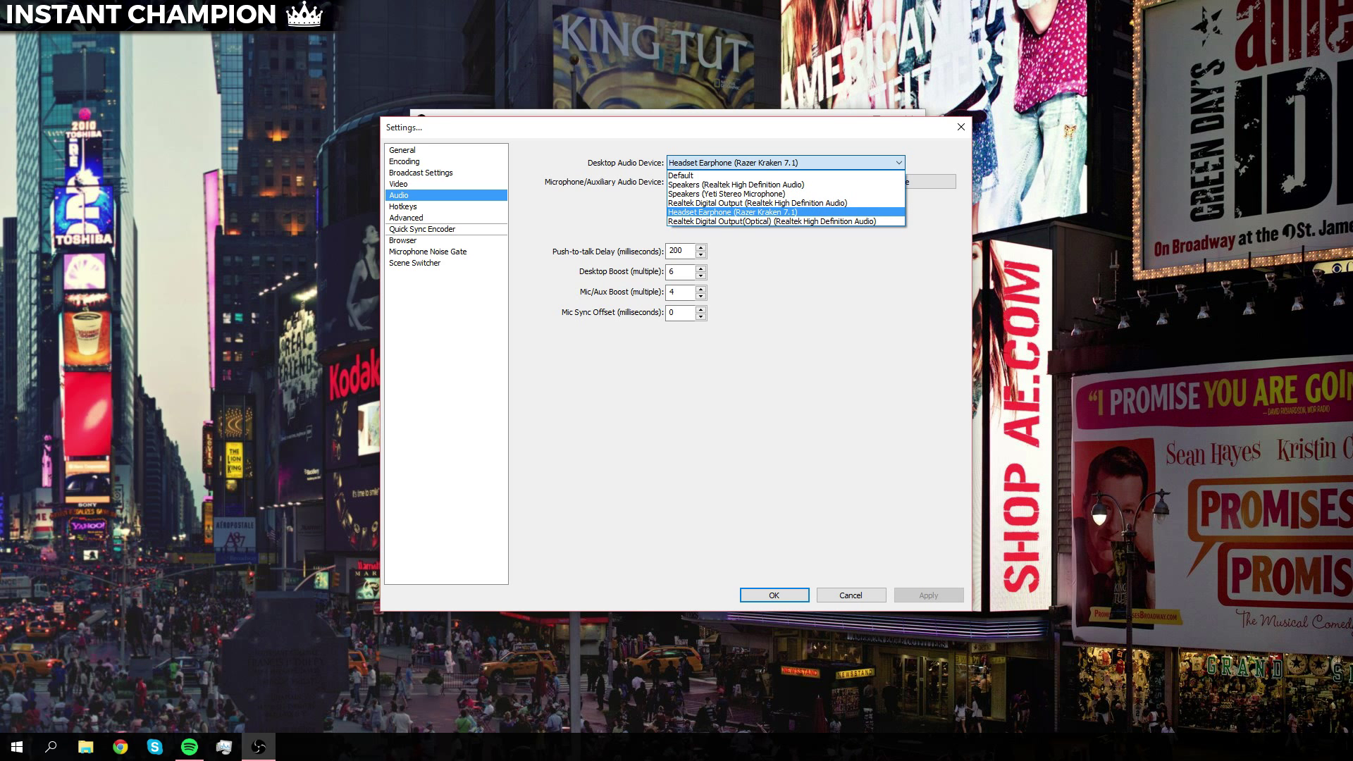
{"action": "left_click", "coordinate": [786, 163]}
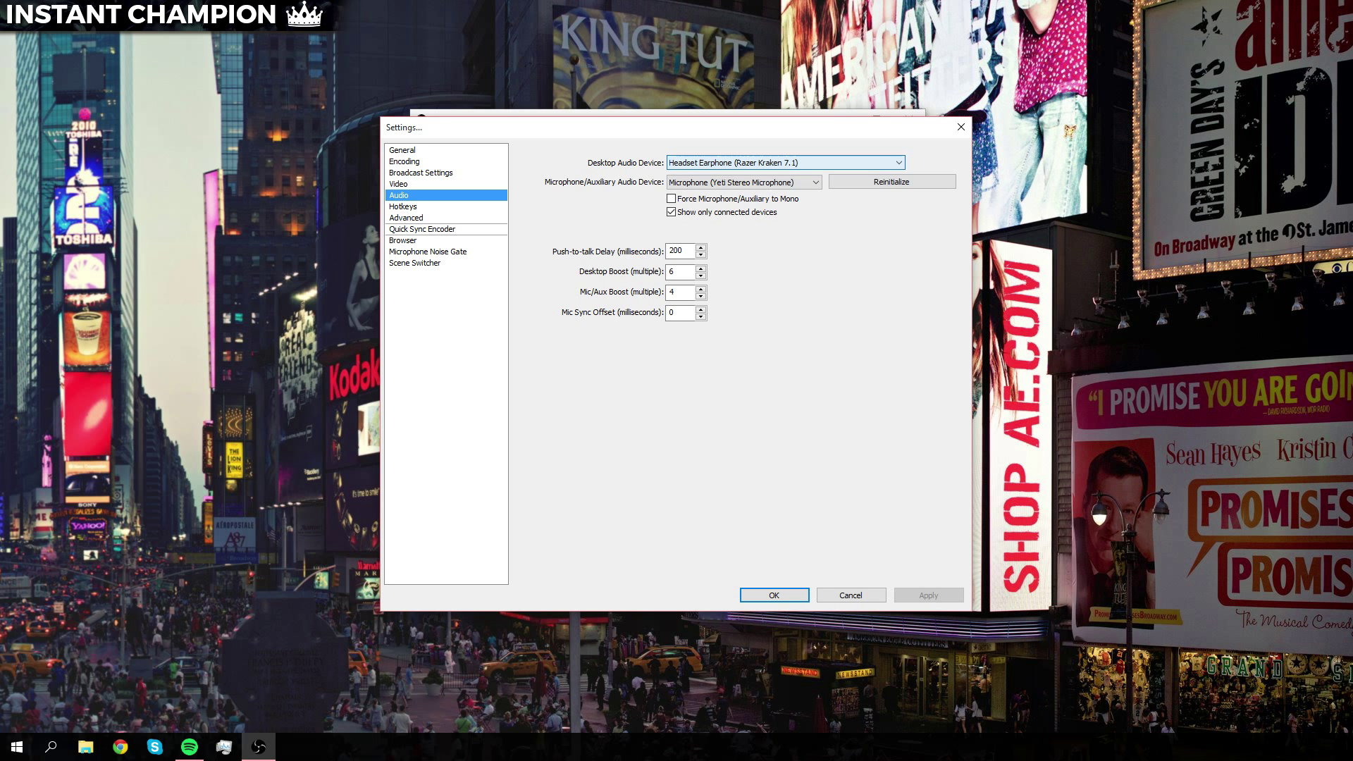
Step: Switch the desktop audio device to Default
{"action": "left_click", "coordinate": [786, 163]}
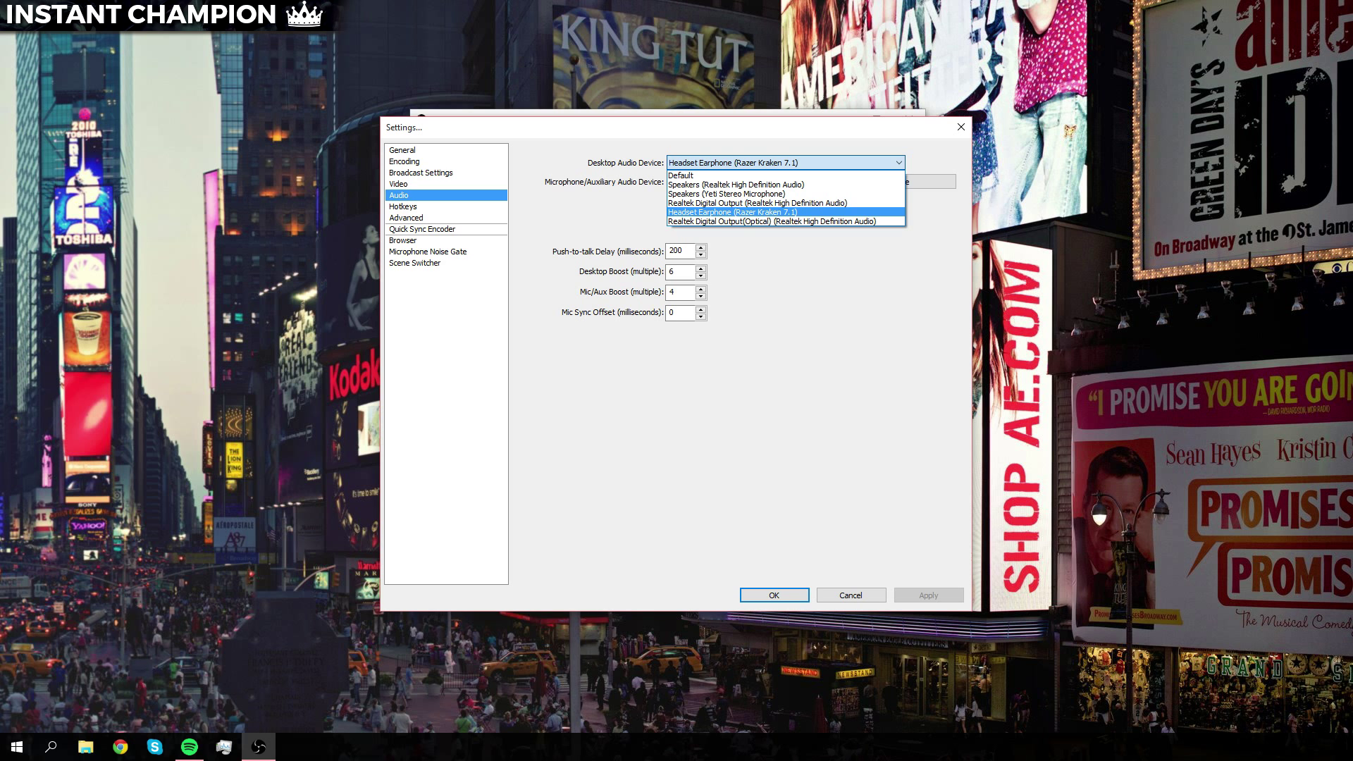
{"action": "key", "text": "Up"}
{"action": "key", "text": "Up"}
{"action": "key", "text": "Up"}
{"action": "key", "text": "Up"}
{"action": "key", "text": "Return"}
Step: Set the desktop audio device to Headset Earphone (Razer Kraken 7.1)
{"action": "key", "text": "alt+Down"}
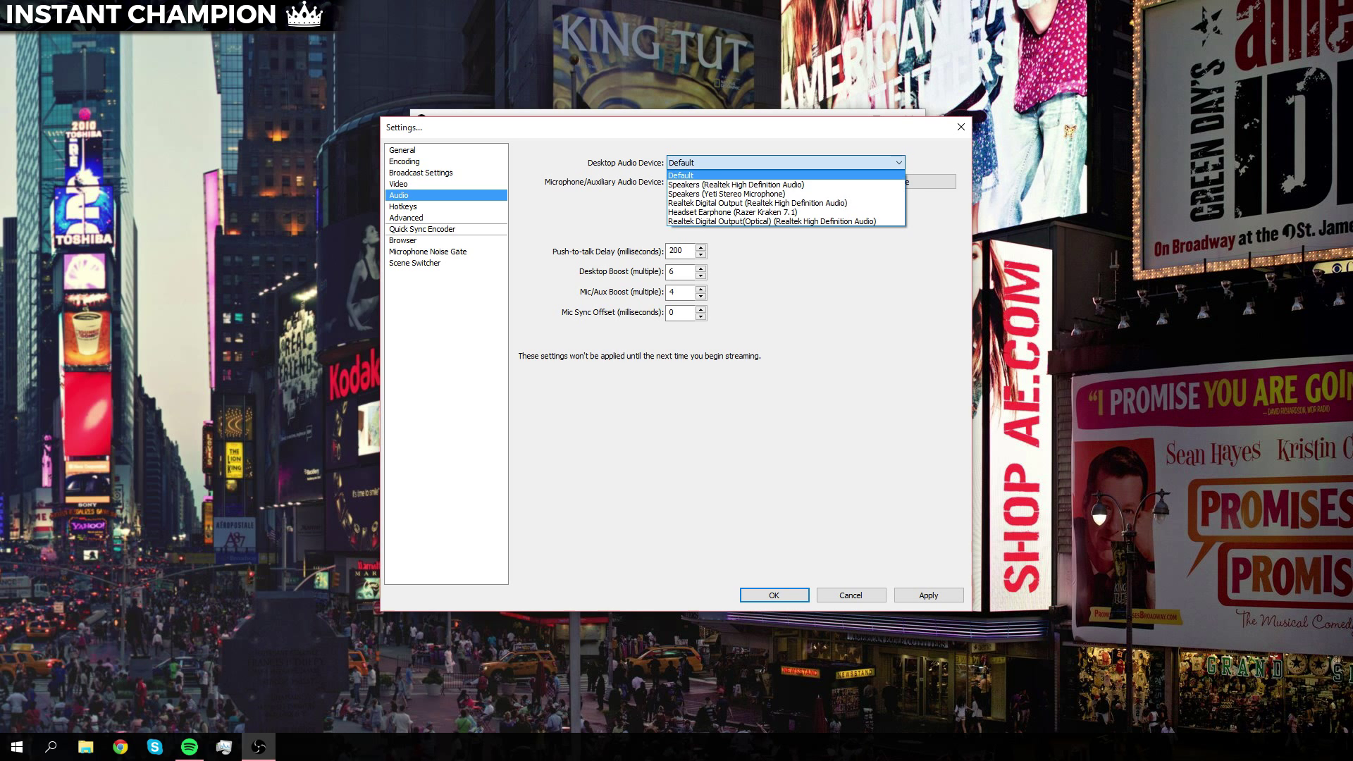
{"action": "key", "text": "Down"}
{"action": "key", "text": "Down"}
{"action": "key", "text": "Down"}
{"action": "key", "text": "Down"}
{"action": "key", "text": "Return"}
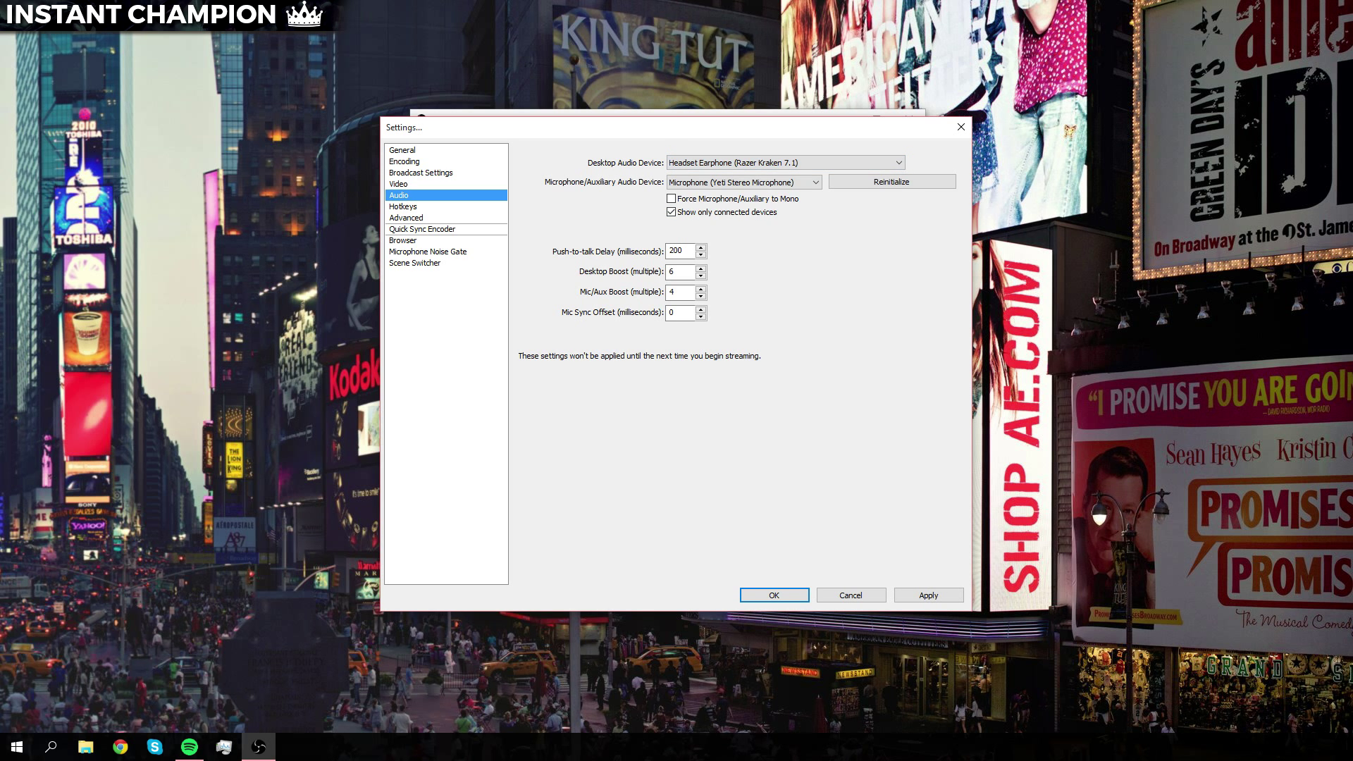
Step: Review the microphone device, mono option and boost values in the audio settings, and view the hotkey assignments
{"action": "key", "text": "Tab"}
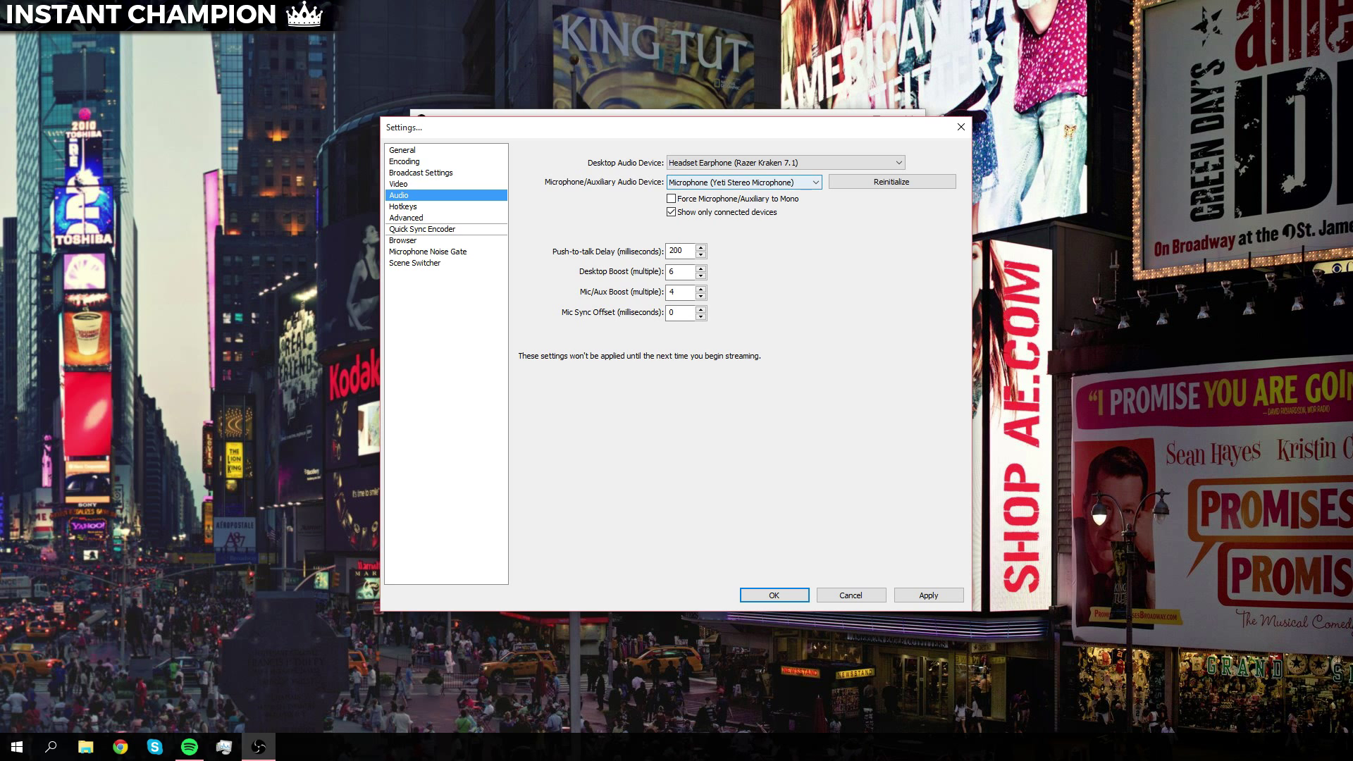
{"action": "key", "text": "Tab"}
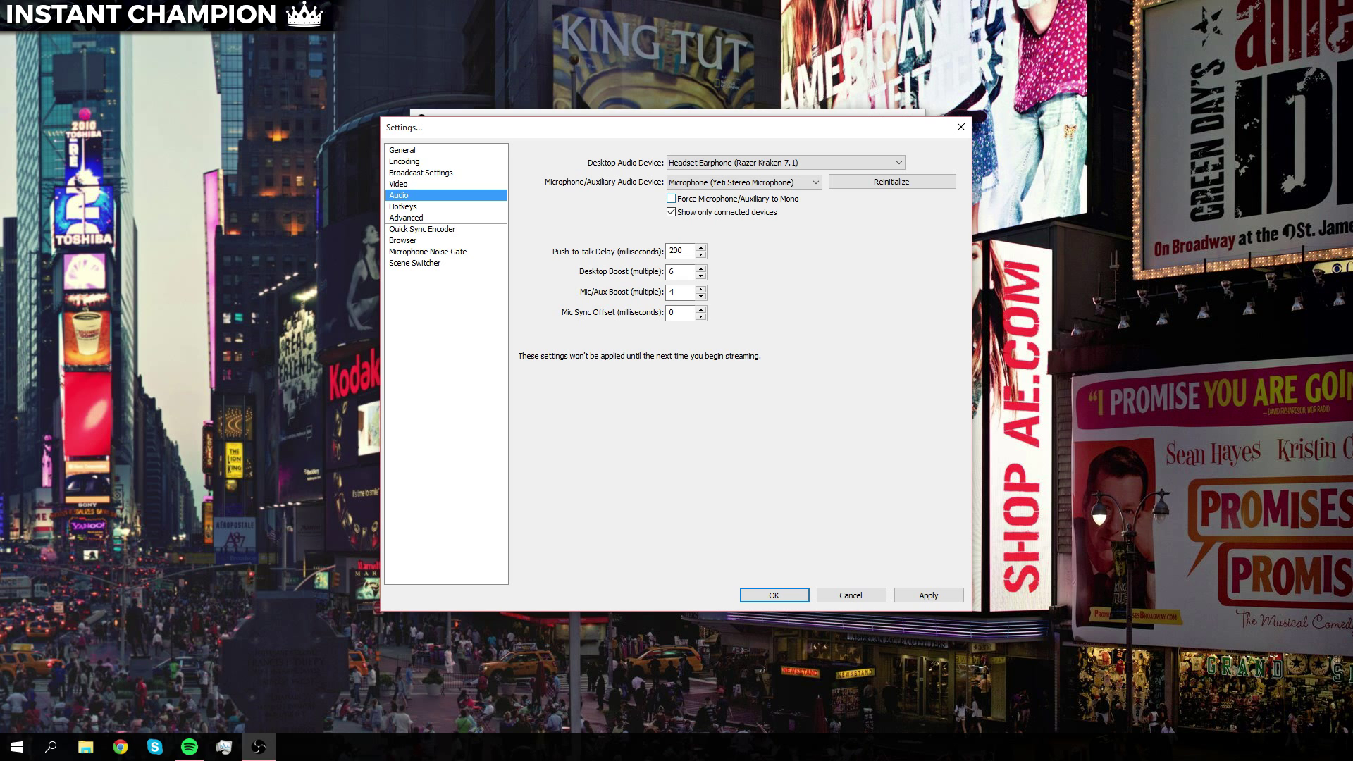
{"action": "key", "text": "Tab"}
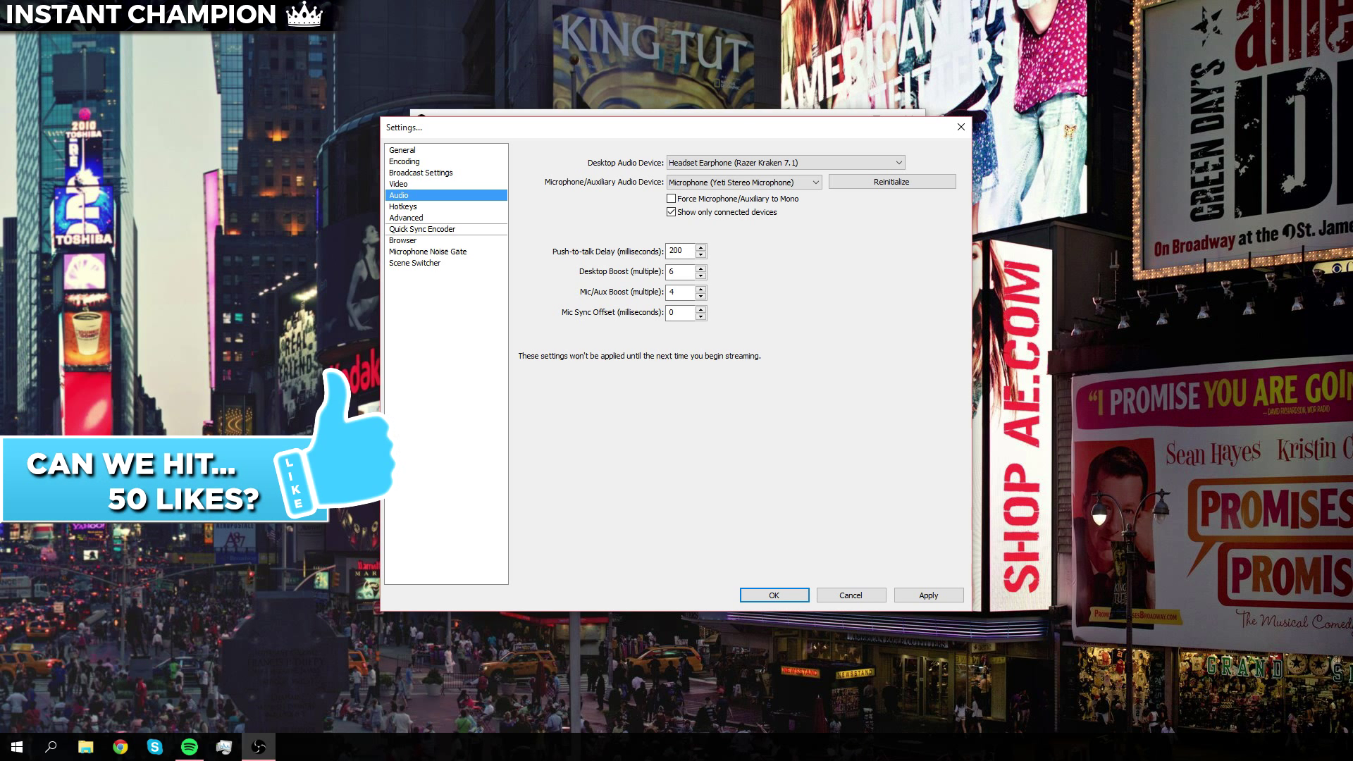
{"action": "left_click", "coordinate": [680, 291]}
{"action": "left_click", "coordinate": [680, 273]}
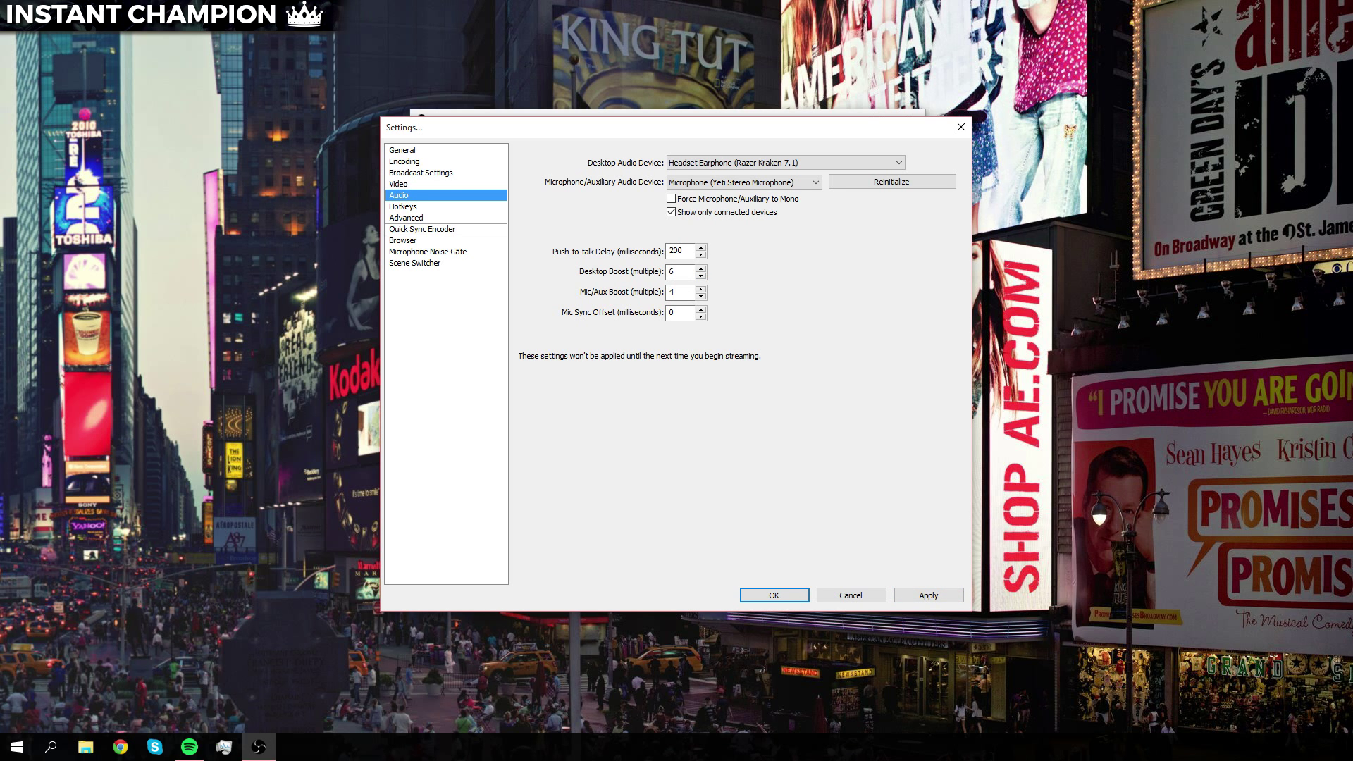
{"action": "left_click", "coordinate": [403, 206]}
{"action": "left_click", "coordinate": [624, 420]}
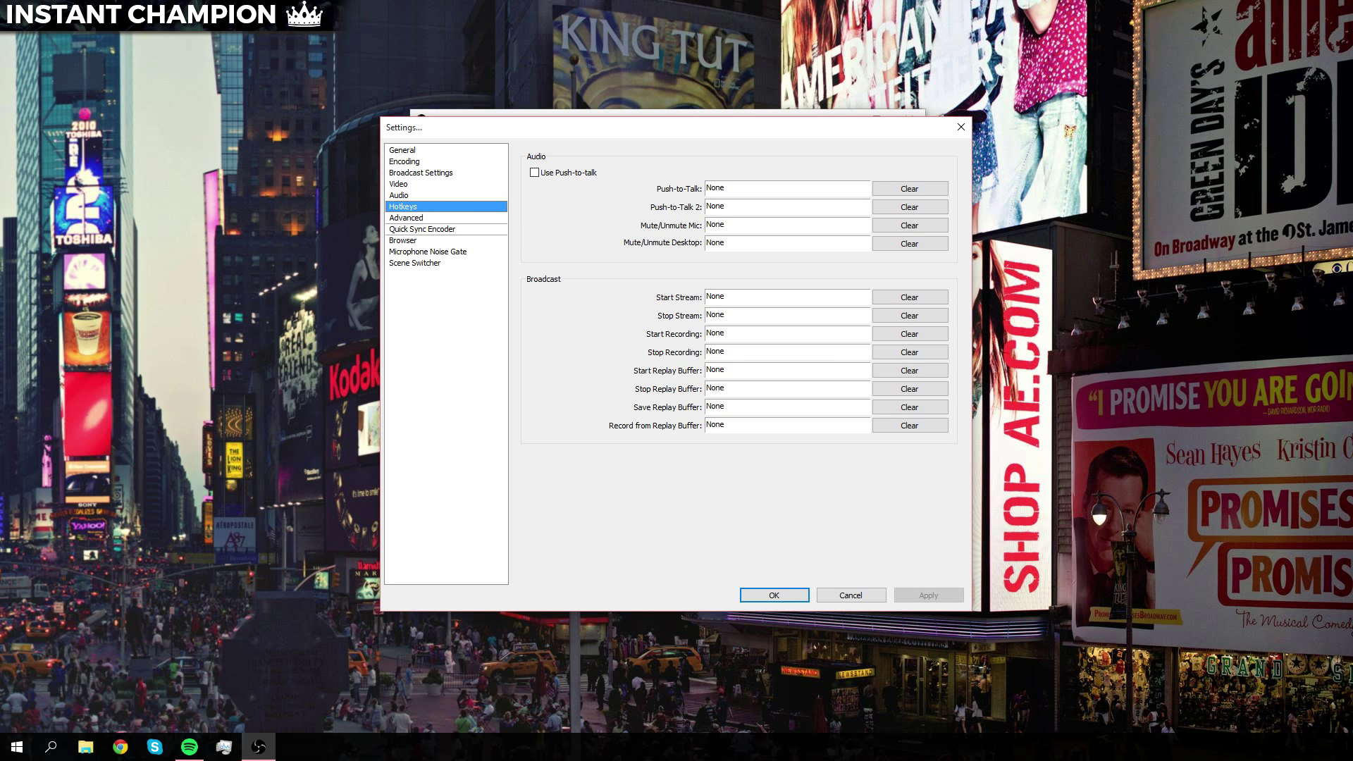
Step: Set the process priority class to Normal in the advanced settings and allow other modifiers on hotkeys
{"action": "left_click", "coordinate": [406, 218]}
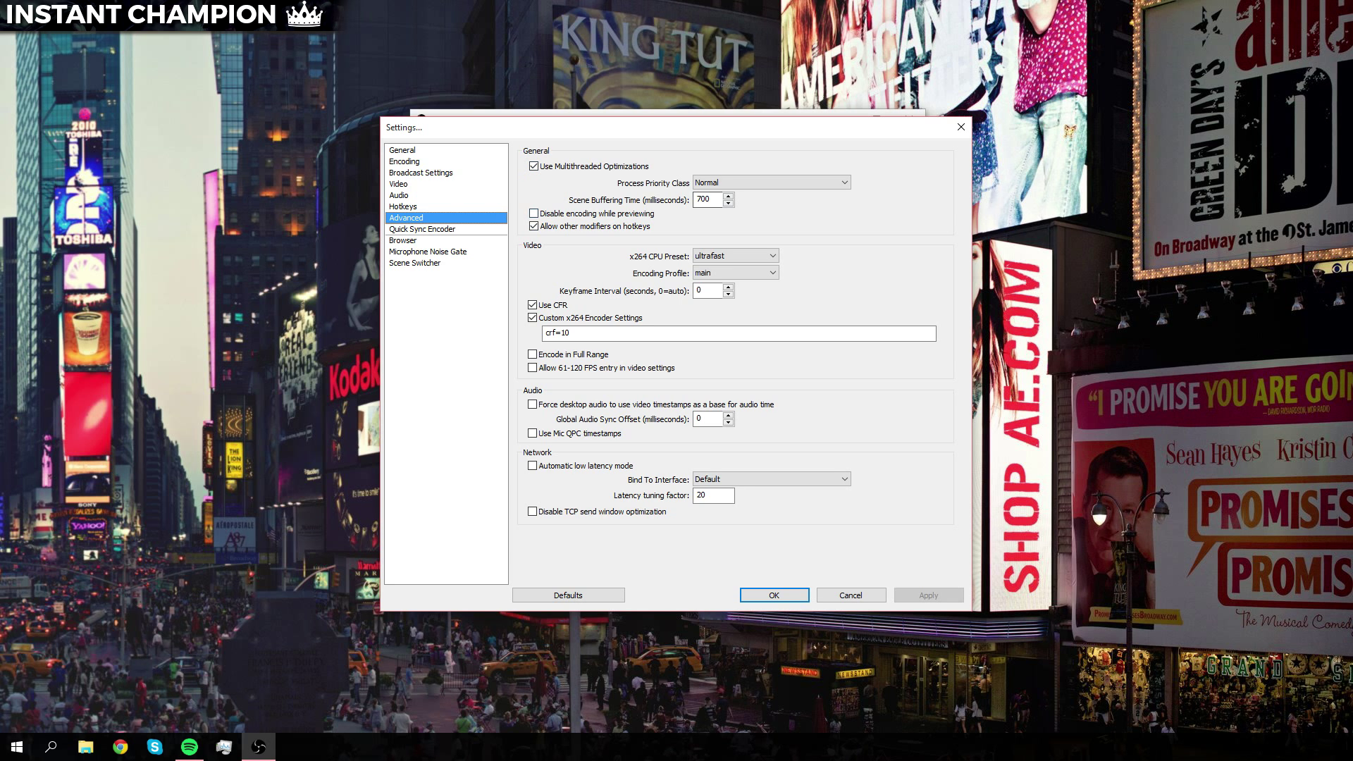
{"action": "left_click", "coordinate": [772, 182]}
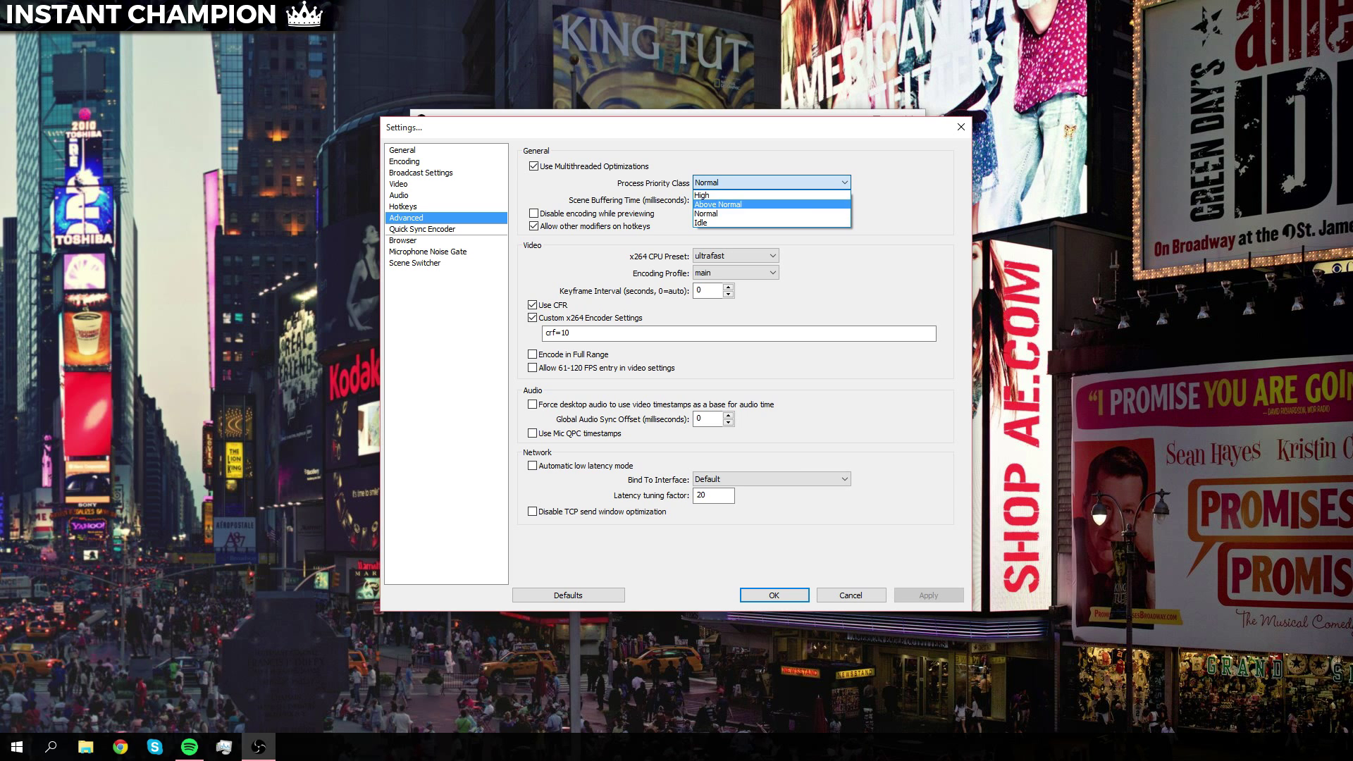
{"action": "key", "text": "Down"}
{"action": "key", "text": "Down"}
{"action": "key", "text": "Return"}
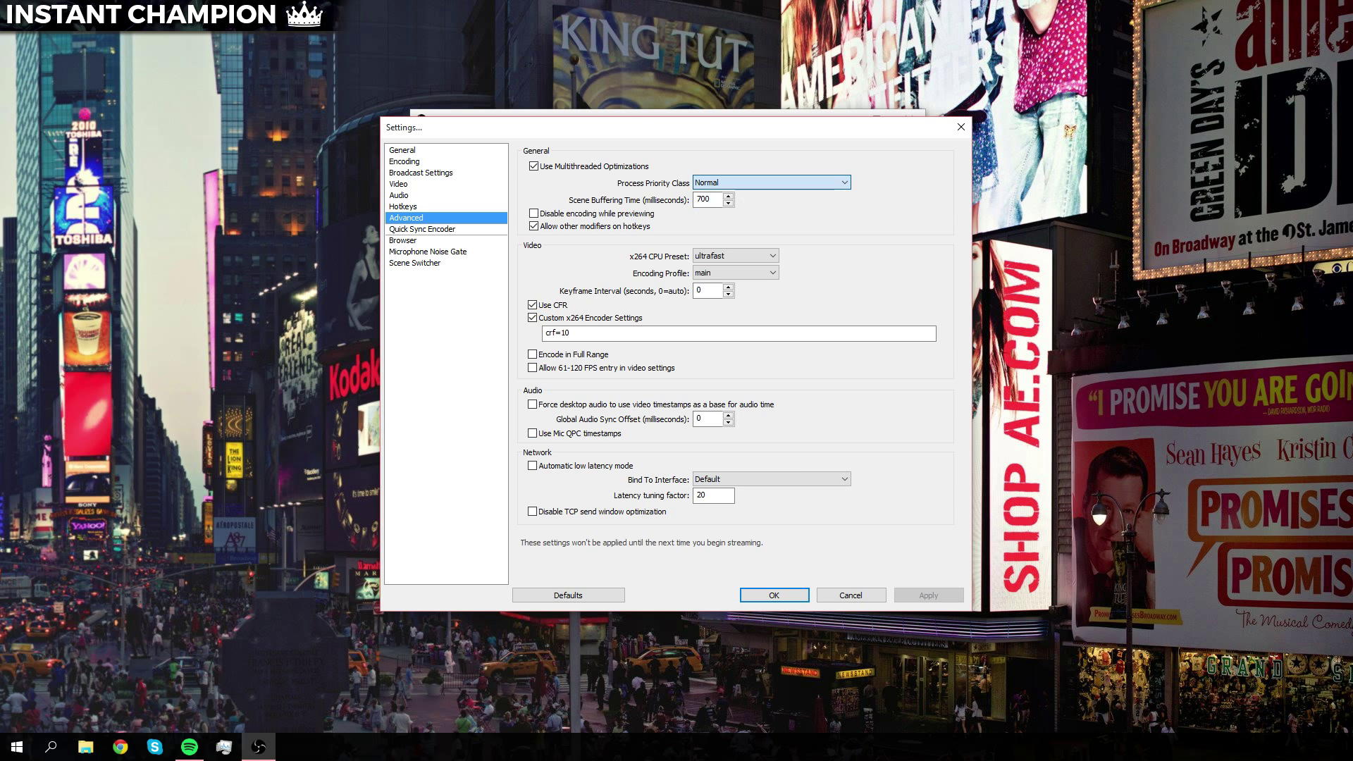
{"action": "left_click", "coordinate": [772, 183]}
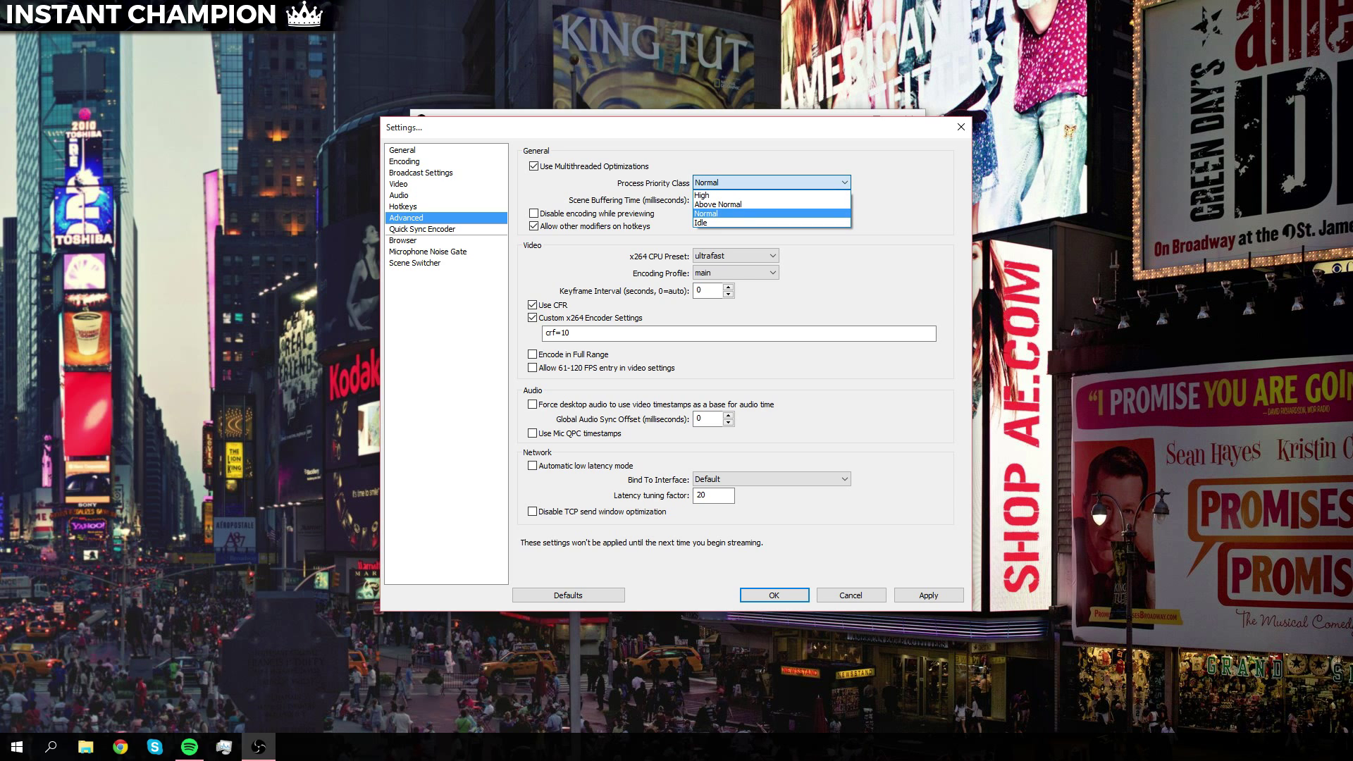
{"action": "left_click", "coordinate": [719, 213]}
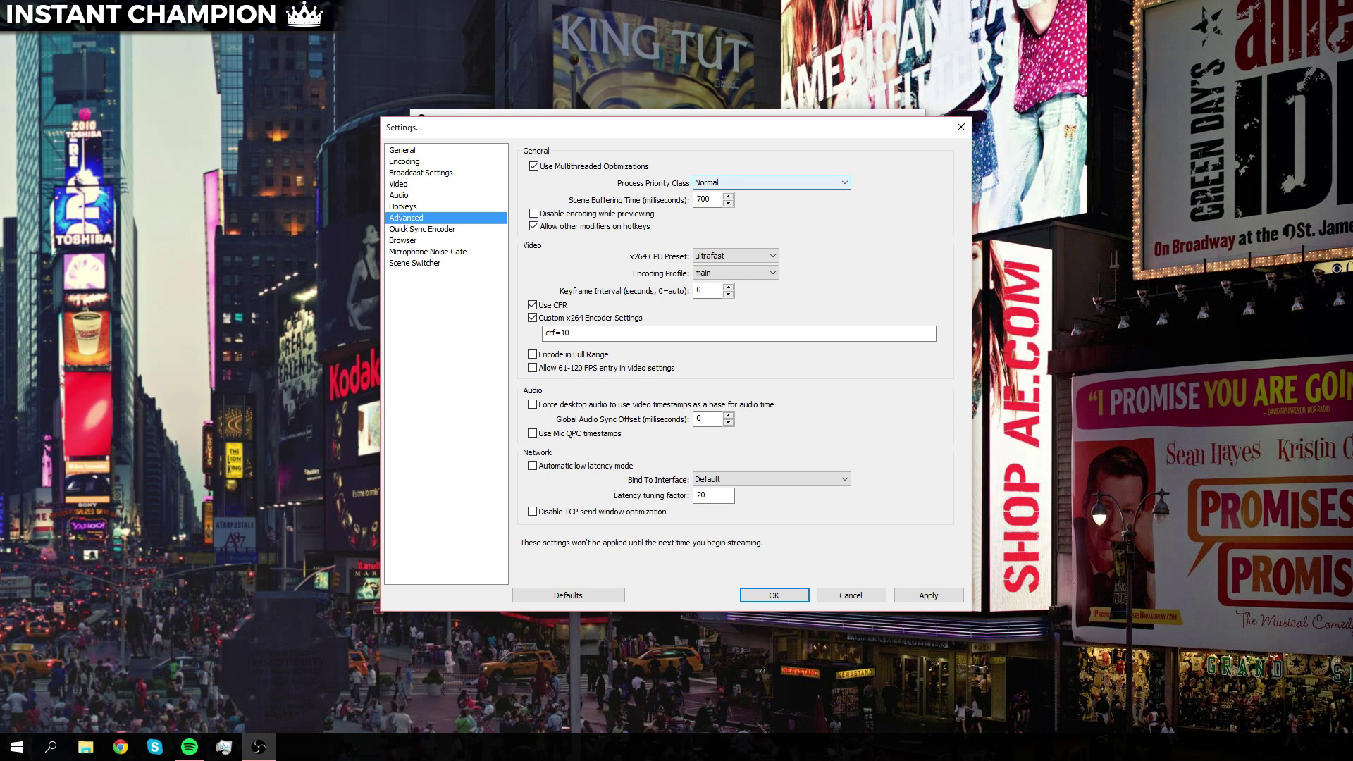
{"action": "left_click", "coordinate": [535, 226]}
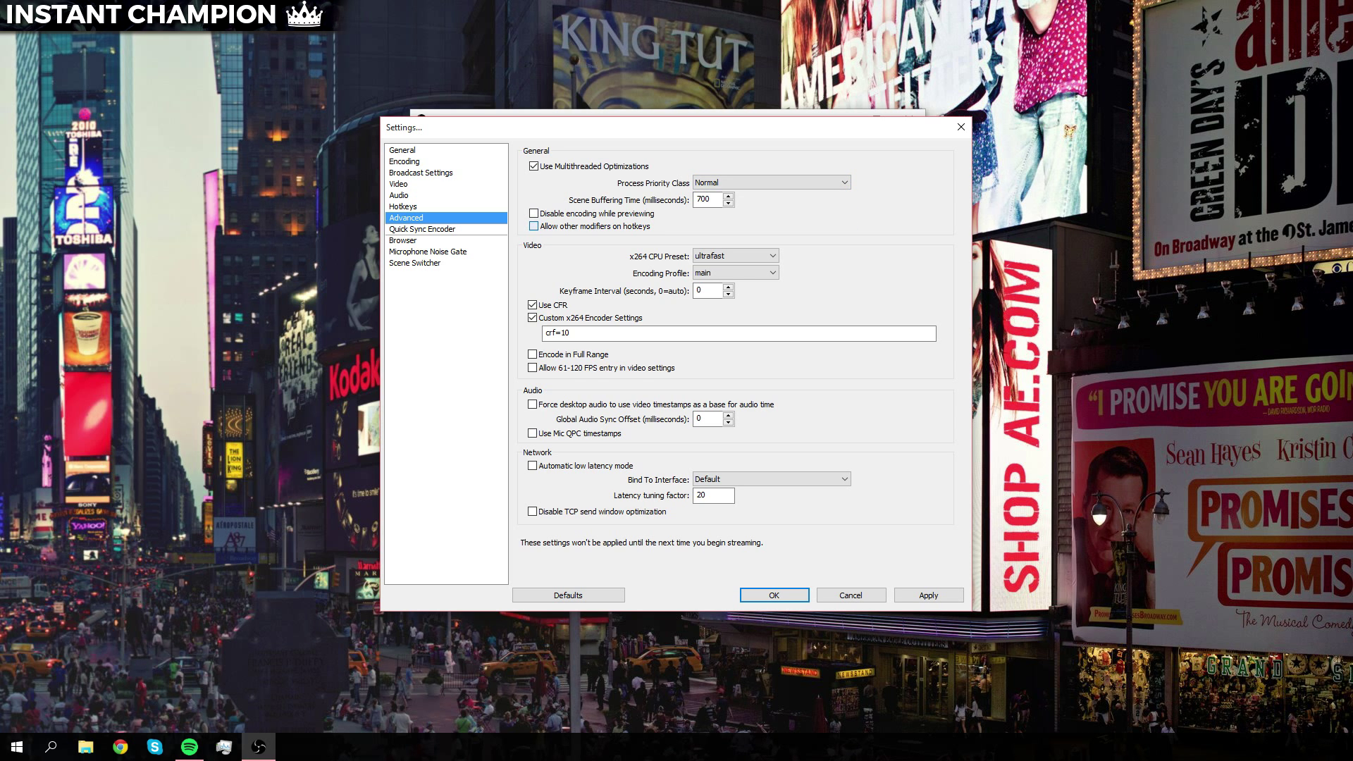
{"action": "key", "text": "space"}
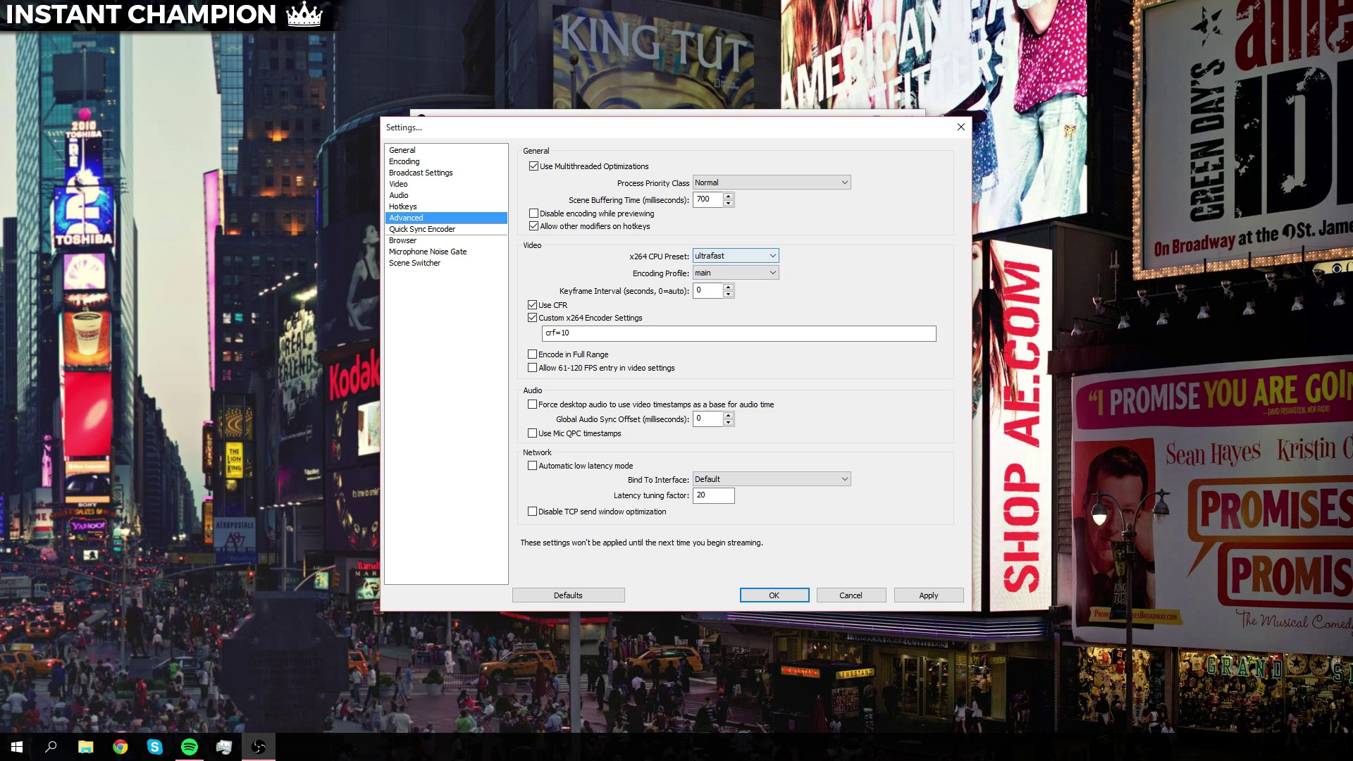
Step: Set the x264 CPU preset to ultrafast and the encoding profile to main in the advanced video settings
{"action": "left_click", "coordinate": [735, 256]}
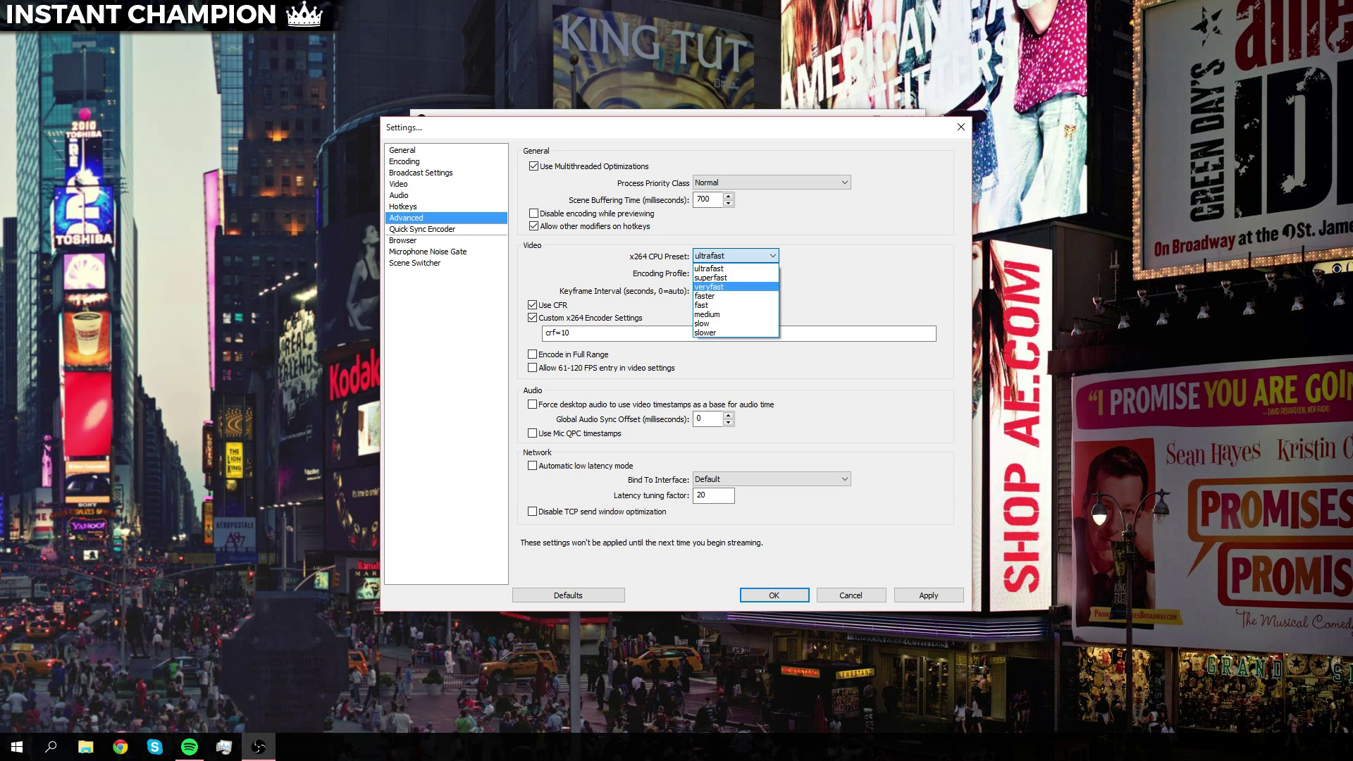
{"action": "left_click", "coordinate": [733, 269]}
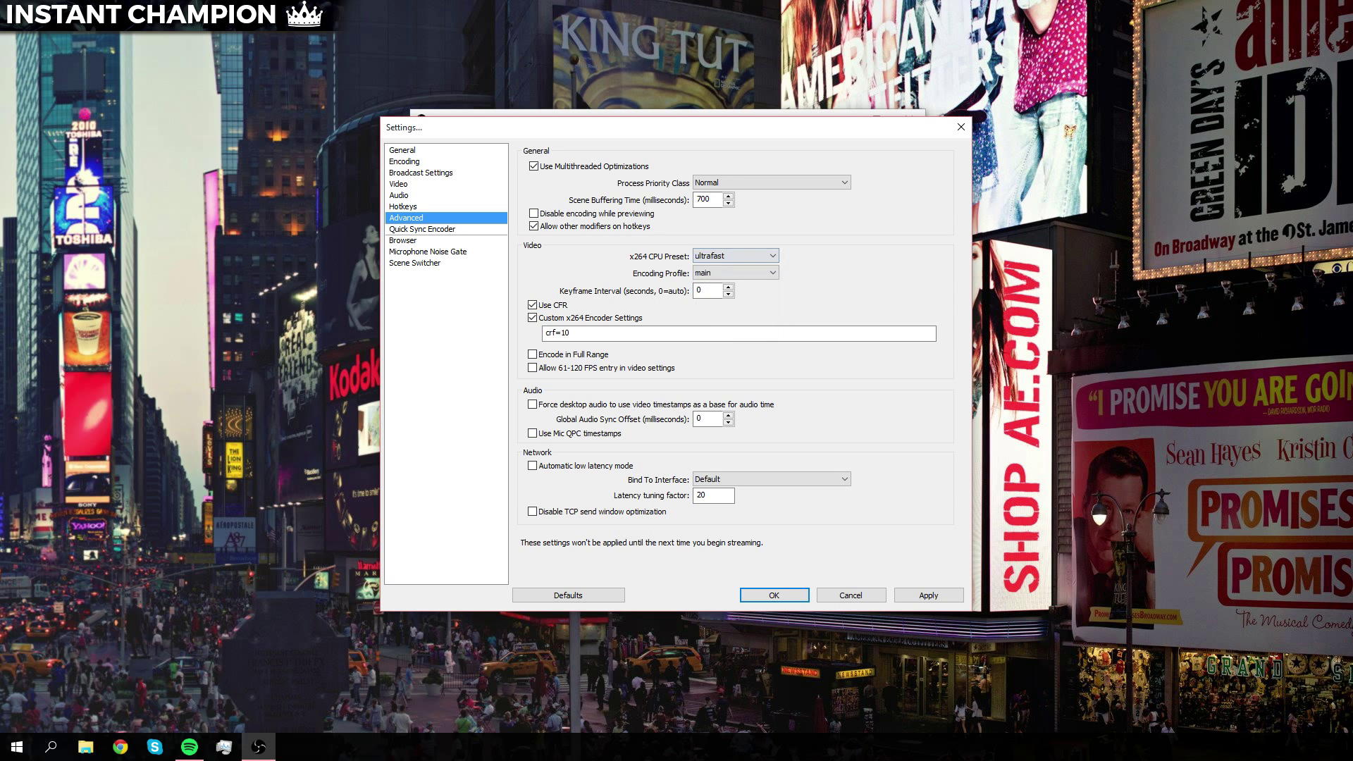
{"action": "left_click", "coordinate": [736, 272]}
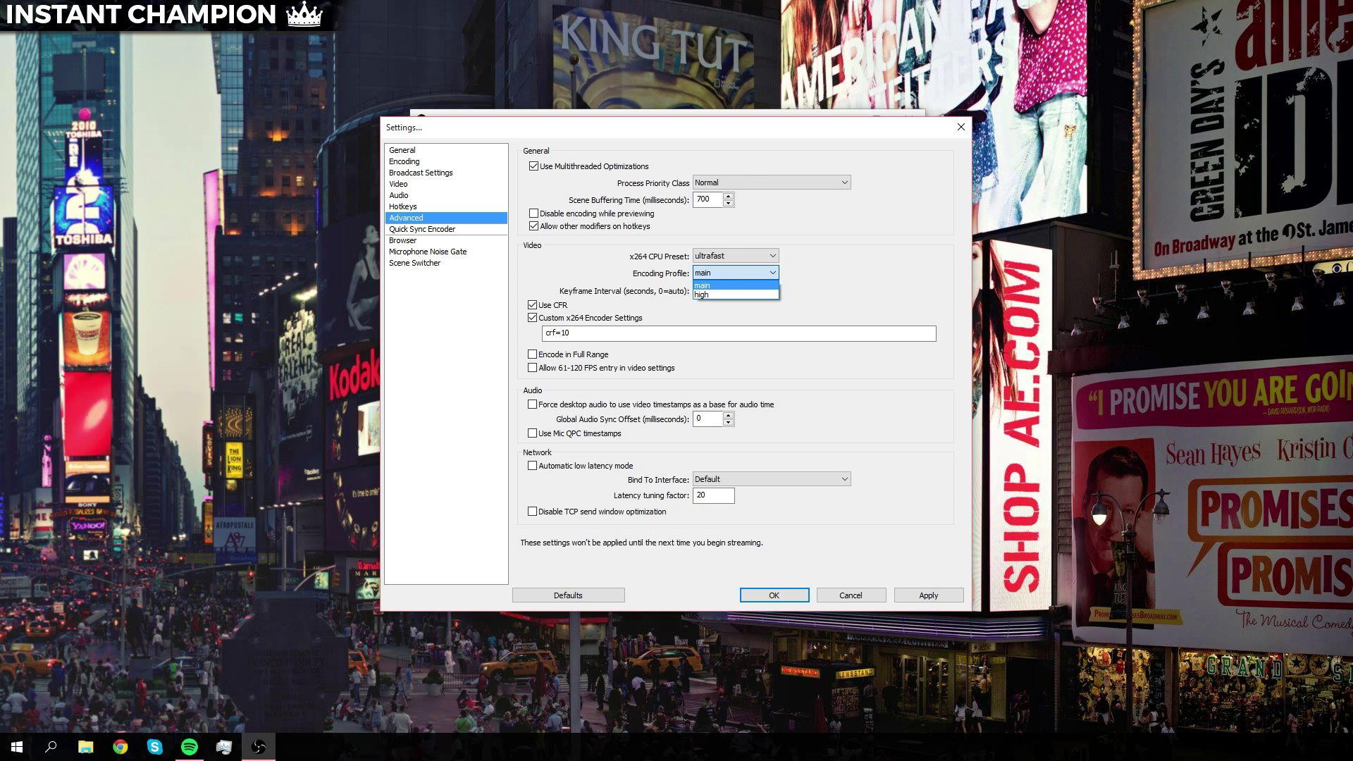
{"action": "left_click", "coordinate": [736, 285]}
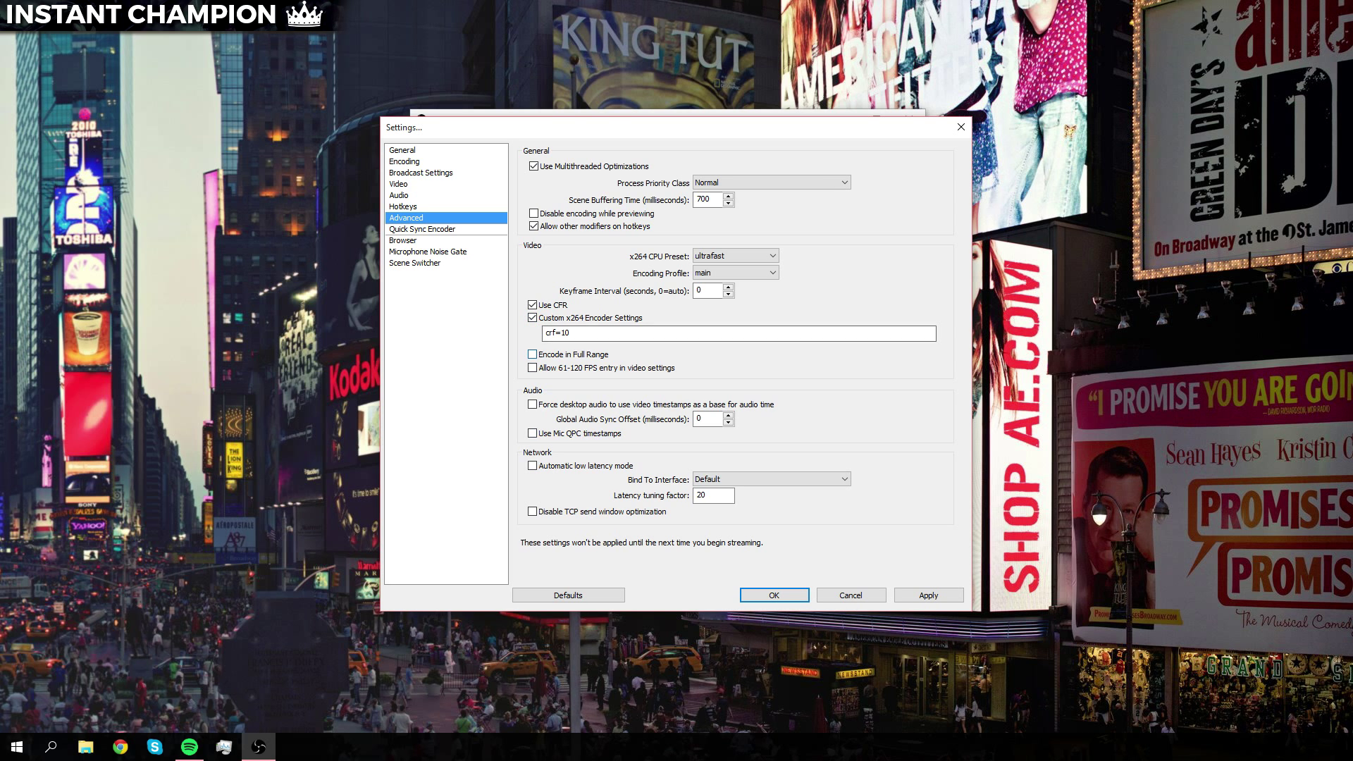
Step: Enter crf=10 as the custom x264 encoder setting and apply the advanced settings
{"action": "left_click_drag", "start_coordinate": [572, 333], "coordinate": [547, 332]}
{"action": "type", "text": "c"}
{"action": "type", "text": "rf=10"}
{"action": "left_click_drag", "start_coordinate": [571, 334], "coordinate": [561, 333]}
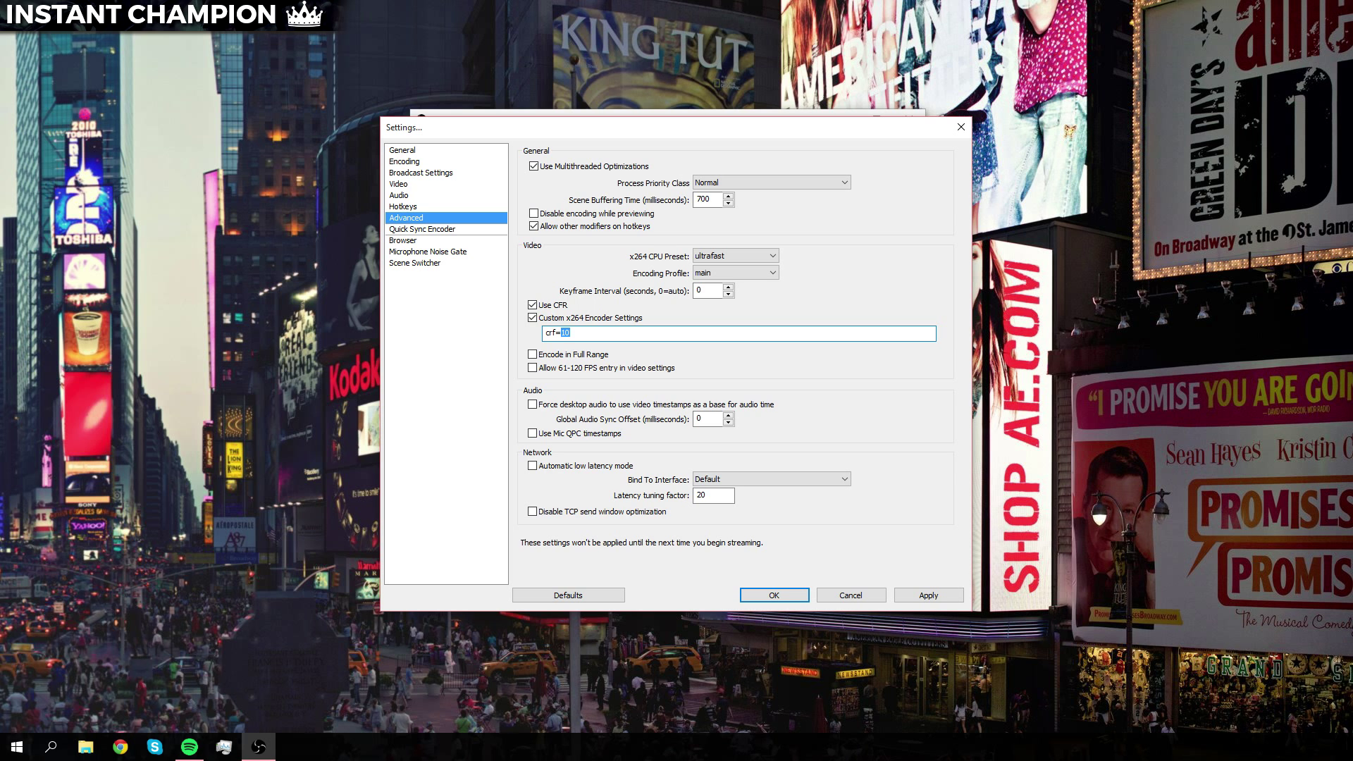
{"action": "type", "text": "0"}
{"action": "left_click", "coordinate": [561, 332]}
{"action": "type", "text": "1"}
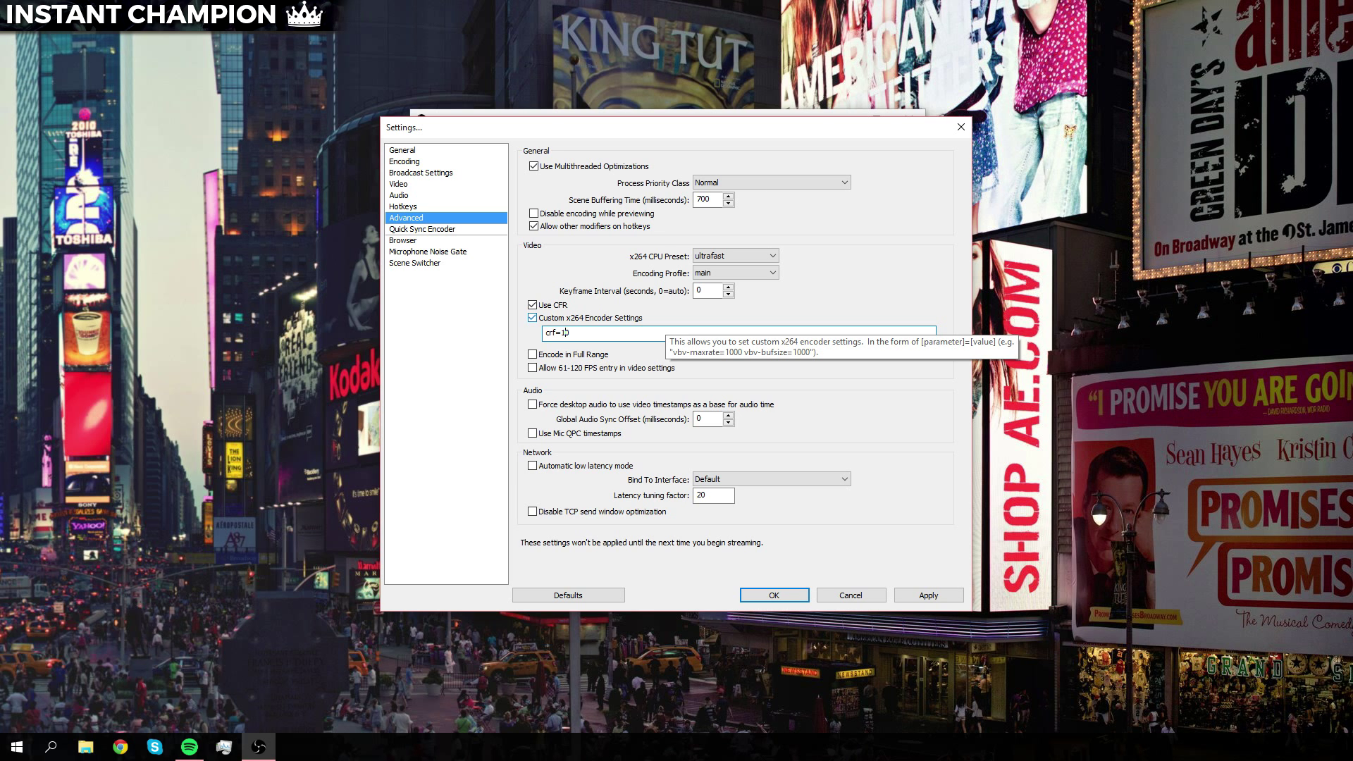
{"action": "type", "text": "0"}
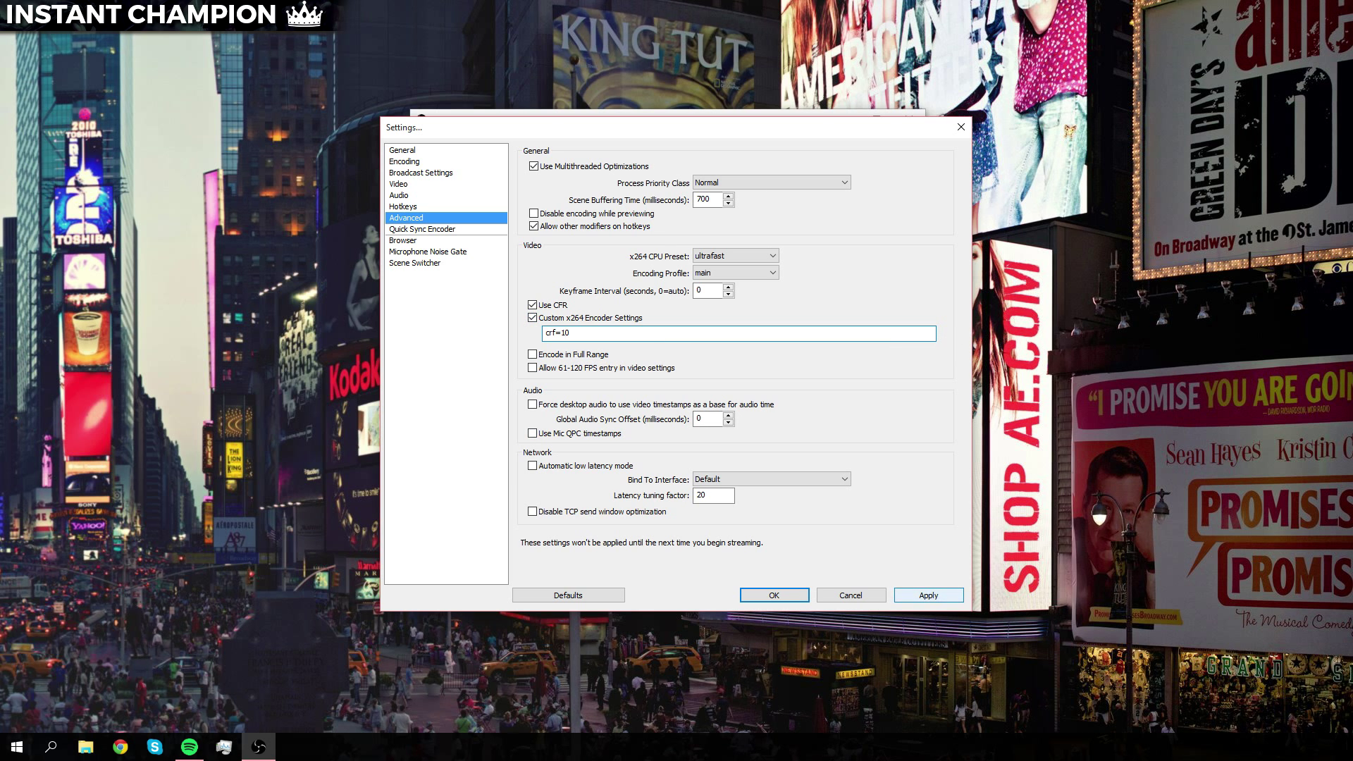
{"action": "left_click", "coordinate": [929, 595]}
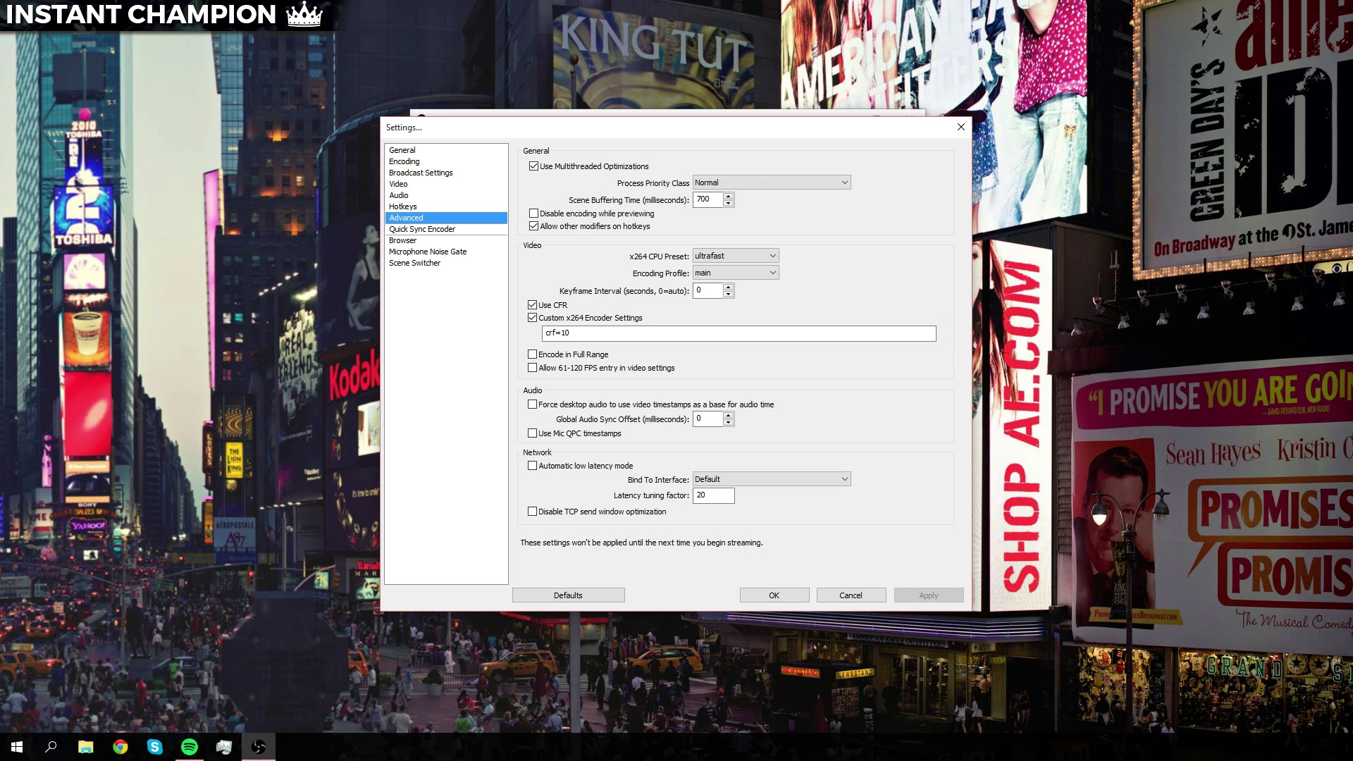
Step: View the microphone noise gate thresholds and timing options, and close the settings with acceptance
{"action": "key", "text": "Down"}
{"action": "key", "text": "Down"}
{"action": "key", "text": "Down"}
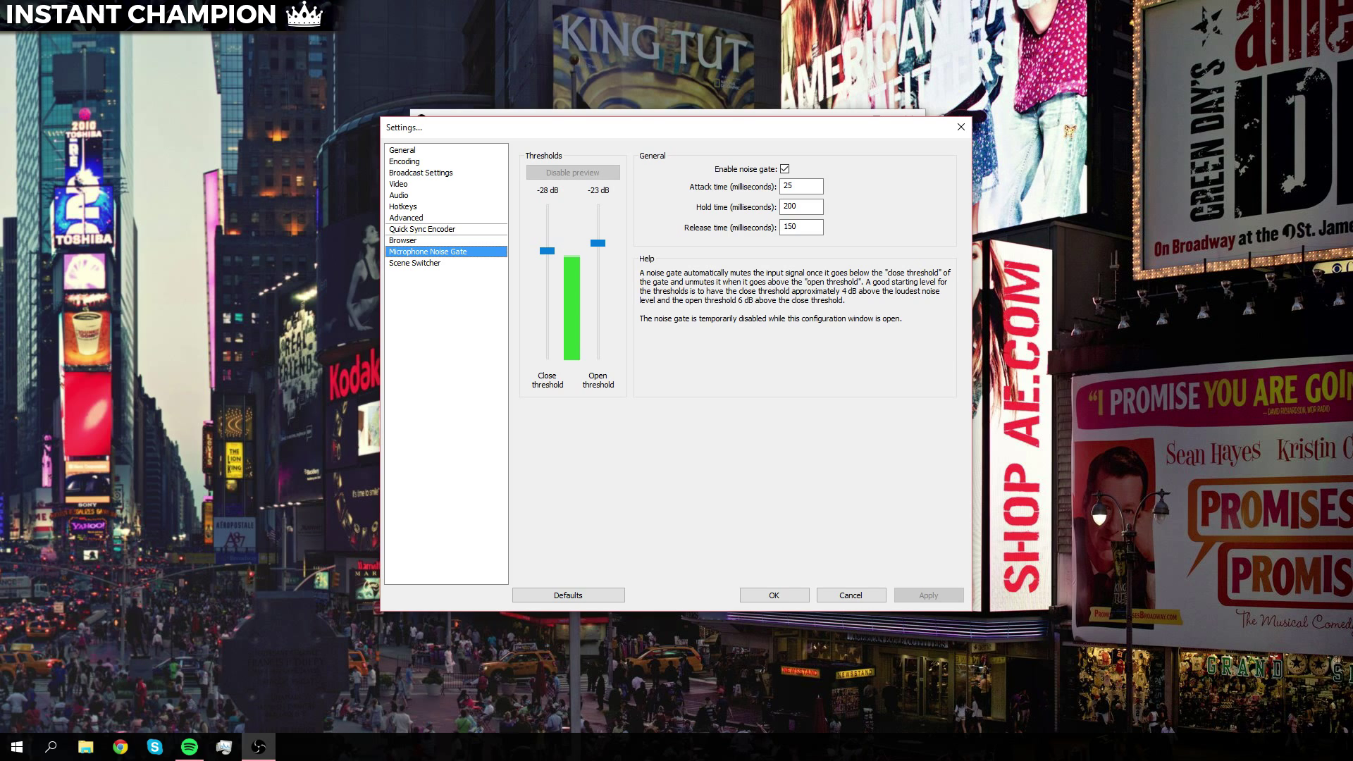
{"action": "left_click", "coordinate": [774, 596]}
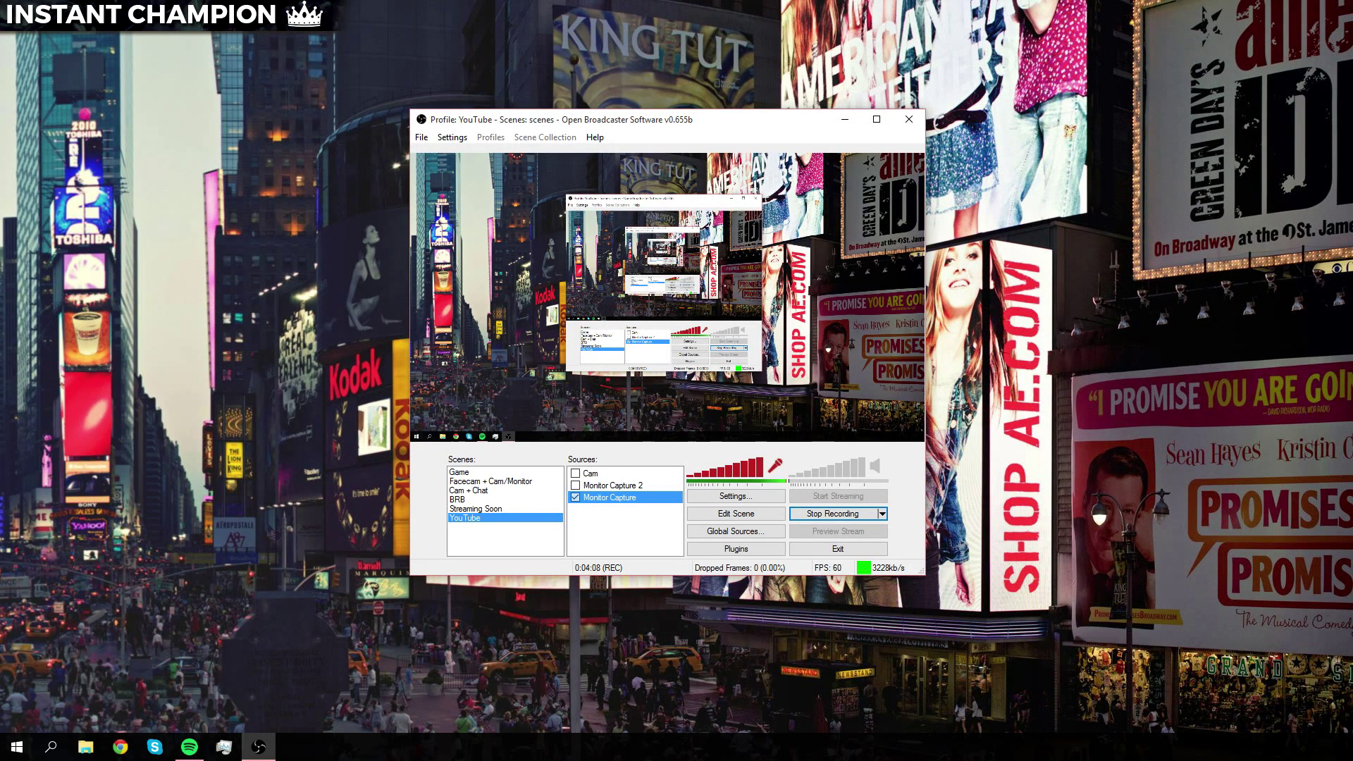